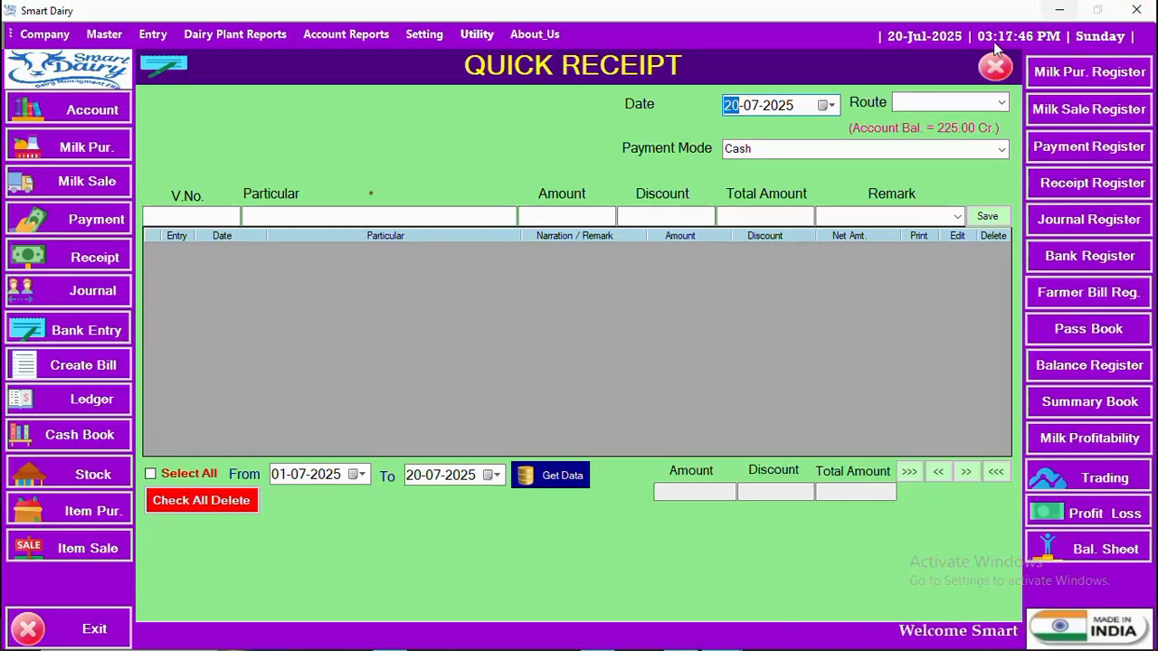
Step: Close the Quick Receipt form to get back to the dashboard
click(991, 69)
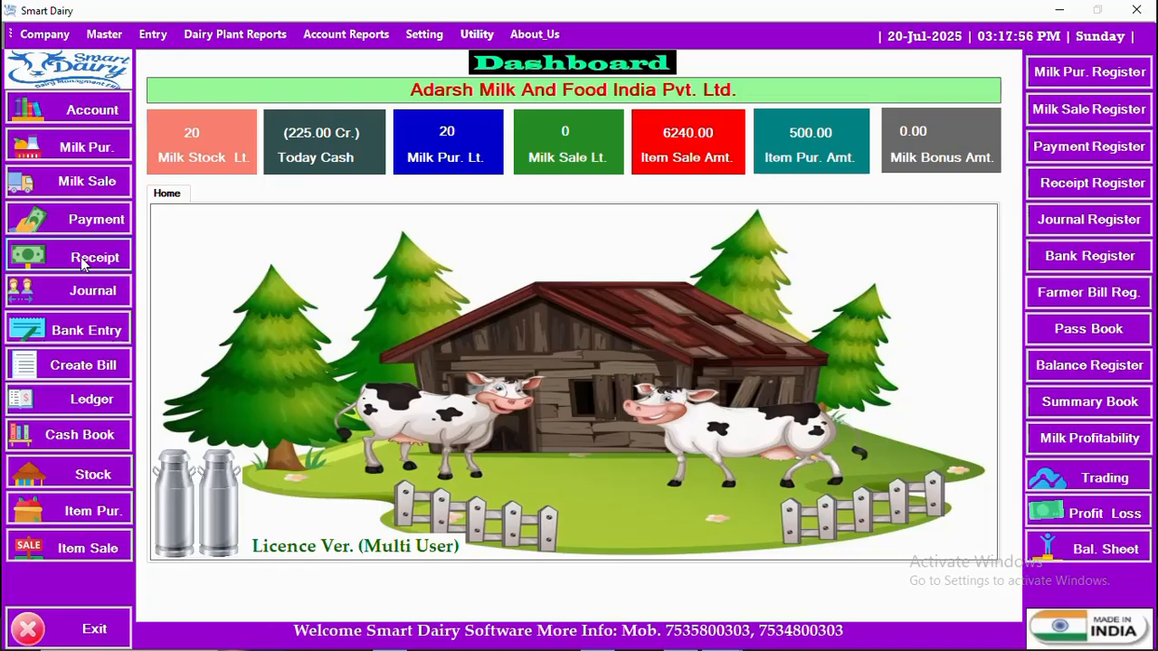
Step: Open Quick Receipt from Entry > Receipt Voucher, close it, reopen it from the sidebar and close it again
click(147, 36)
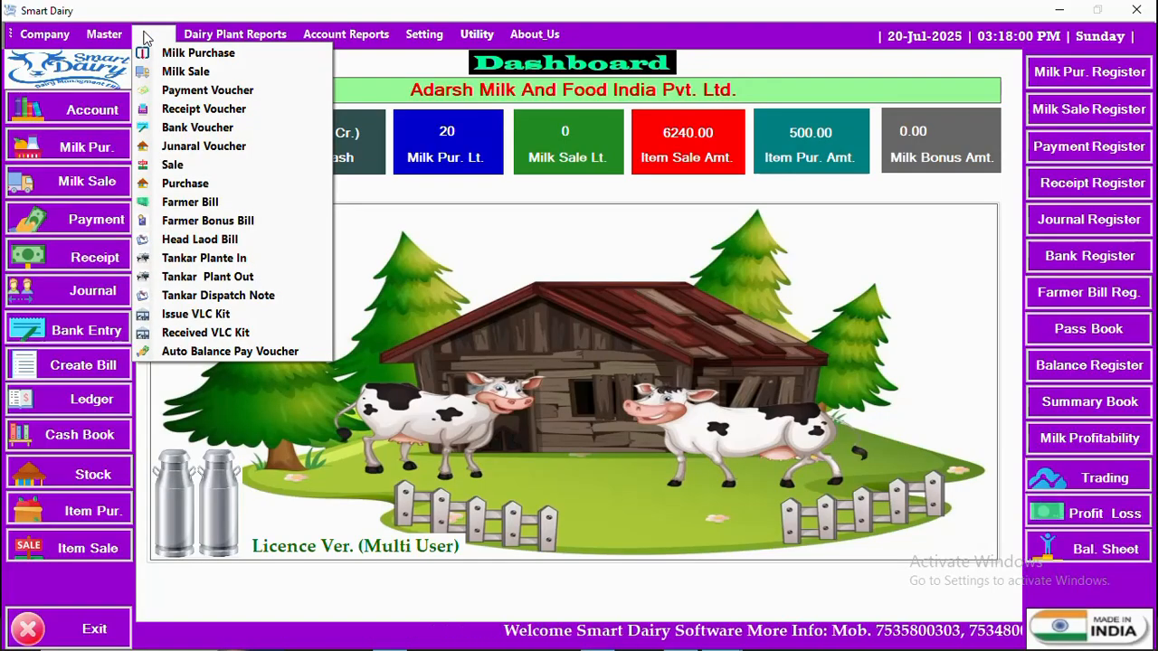
click(224, 115)
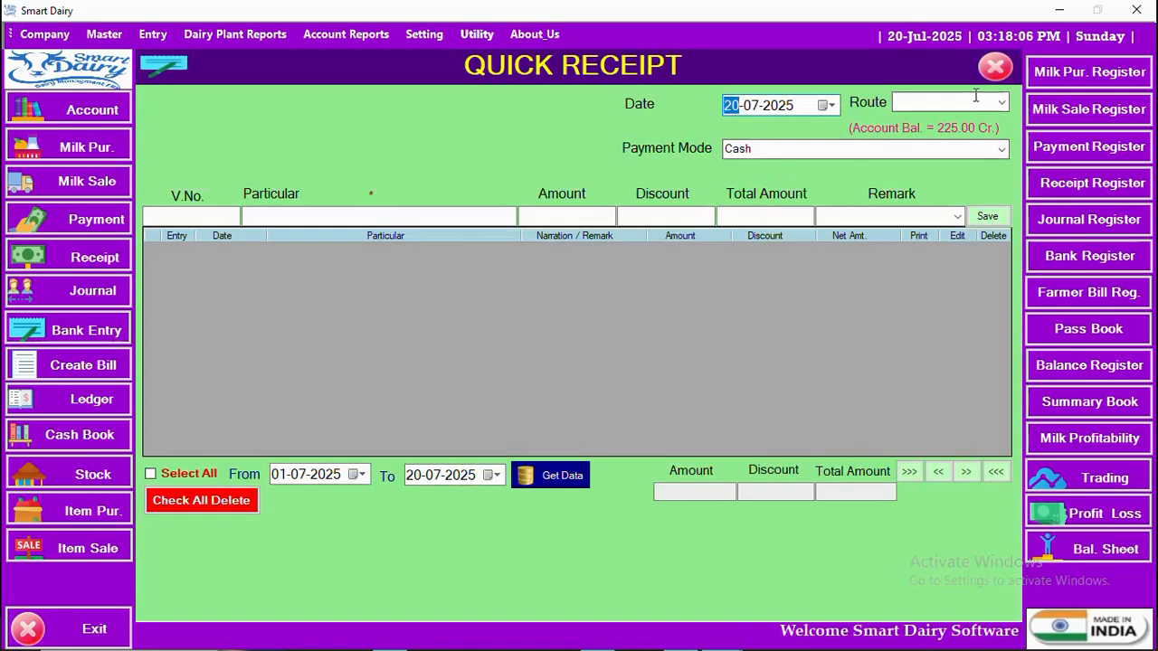
click(998, 71)
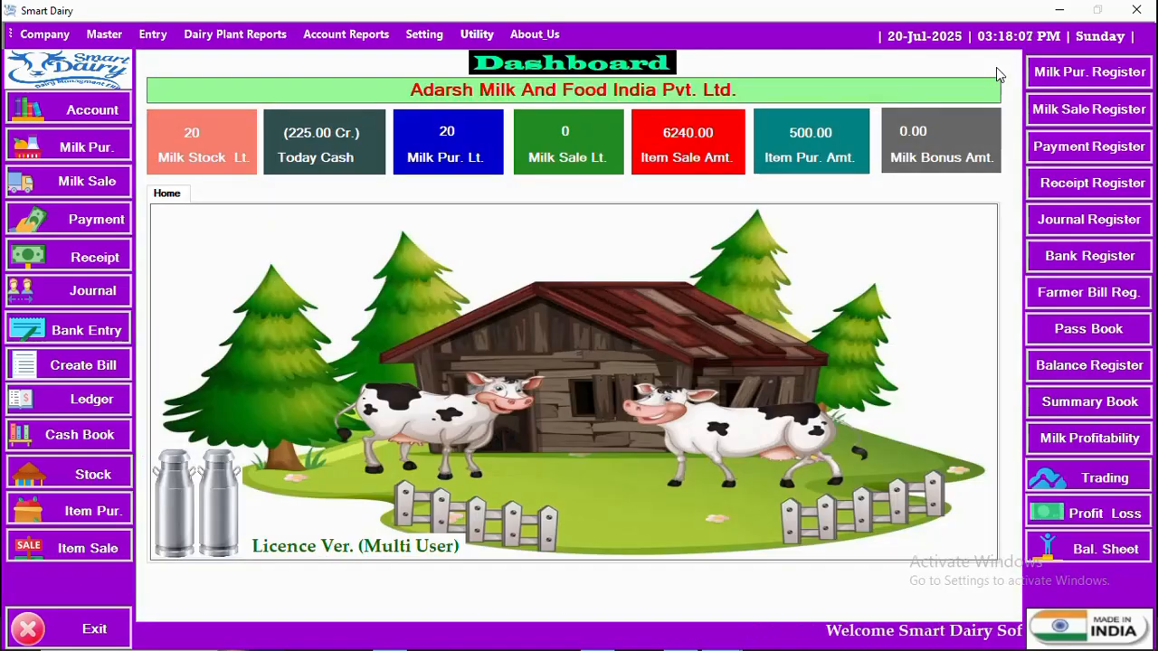
click(77, 259)
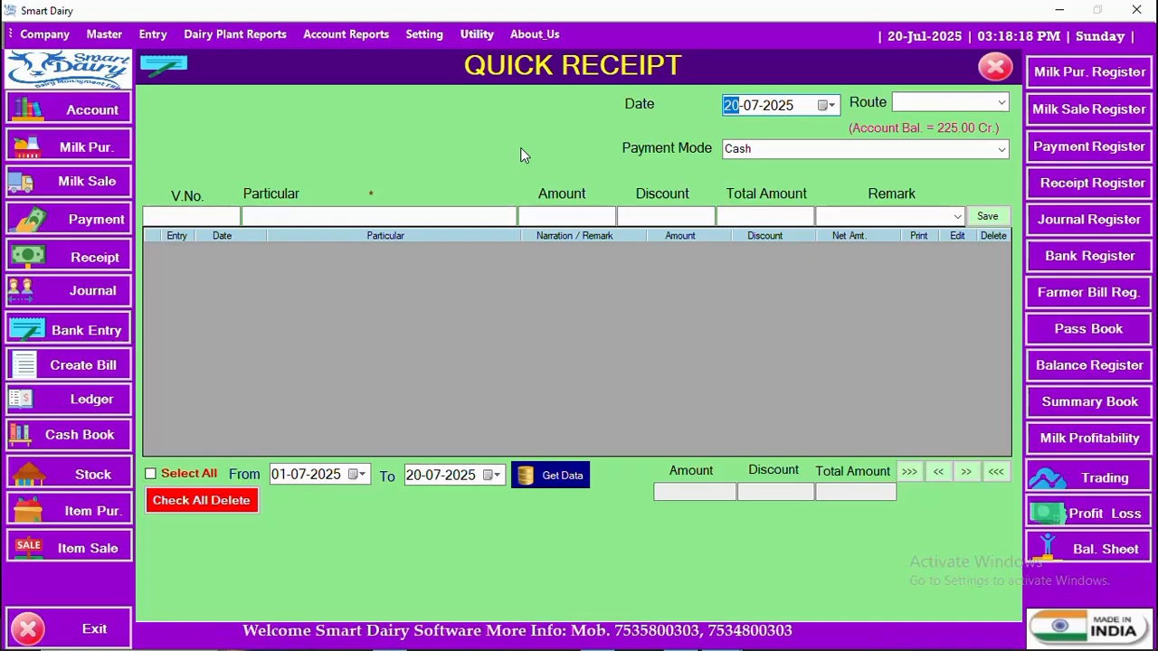
click(998, 68)
Step: Open and close Milk Purchase Entry, then reopen Quick Receipt from the sidebar
click(79, 150)
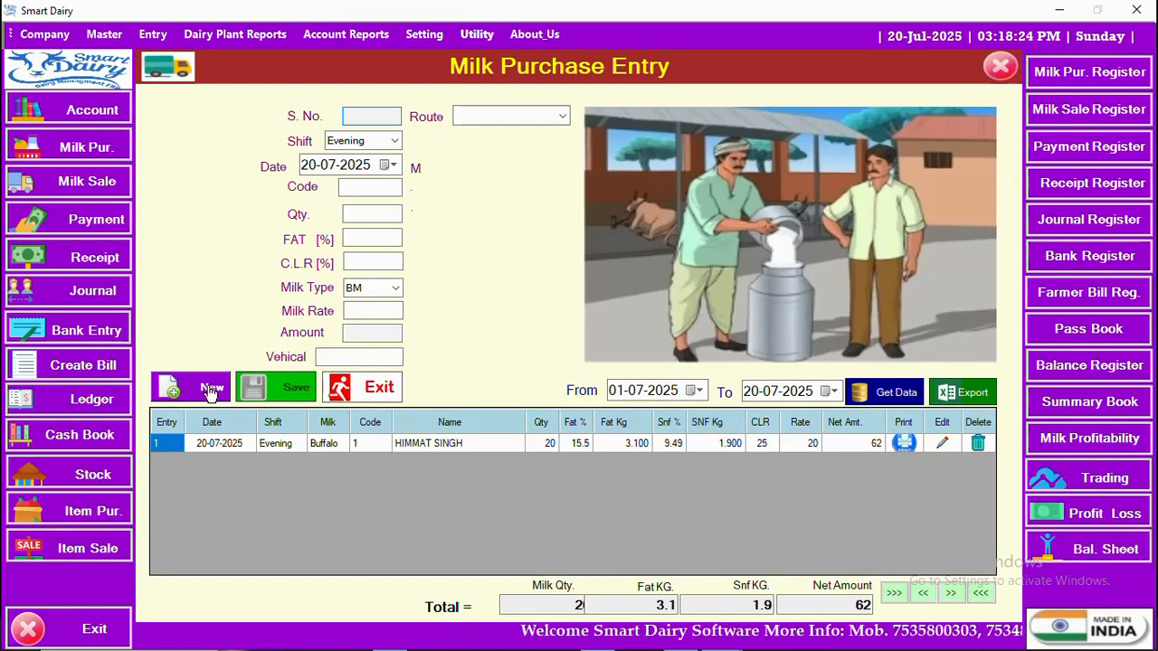
click(380, 391)
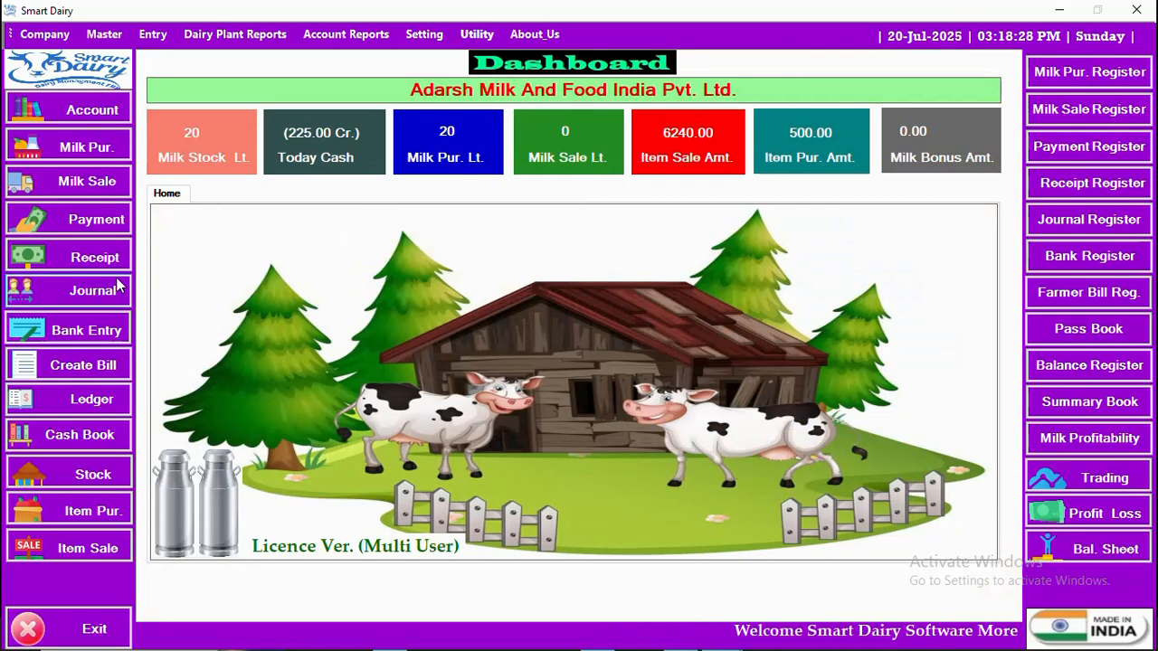
click(93, 259)
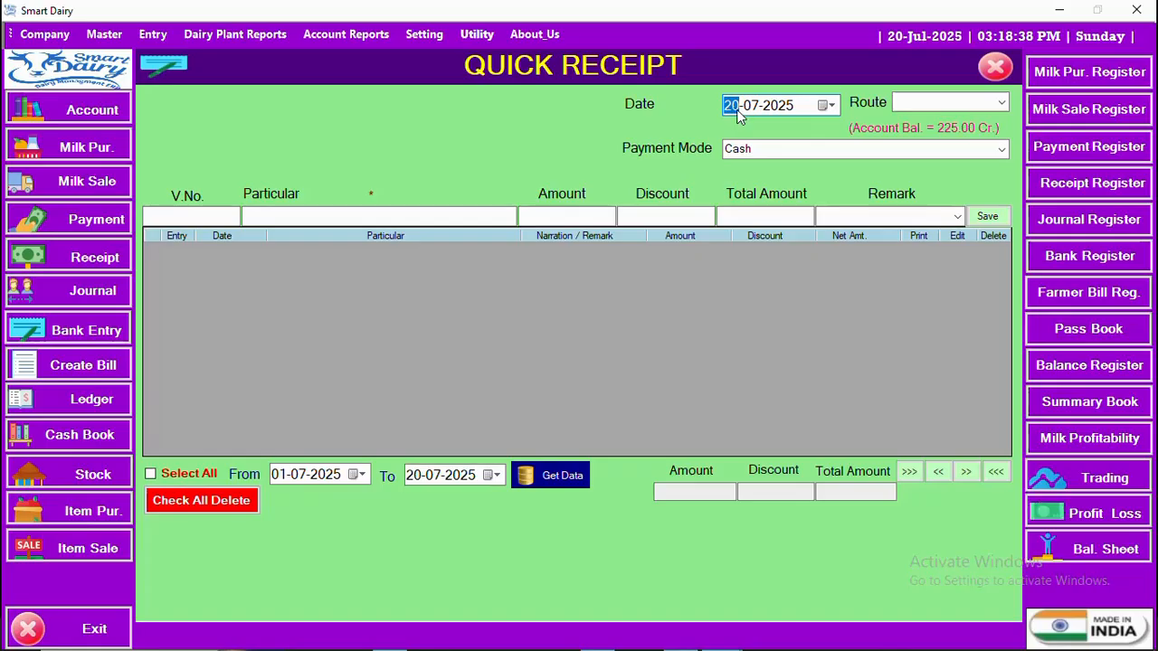
Step: Choose route Dharami, keep Cash payment mode and advance to the voucher number
key(Tab)
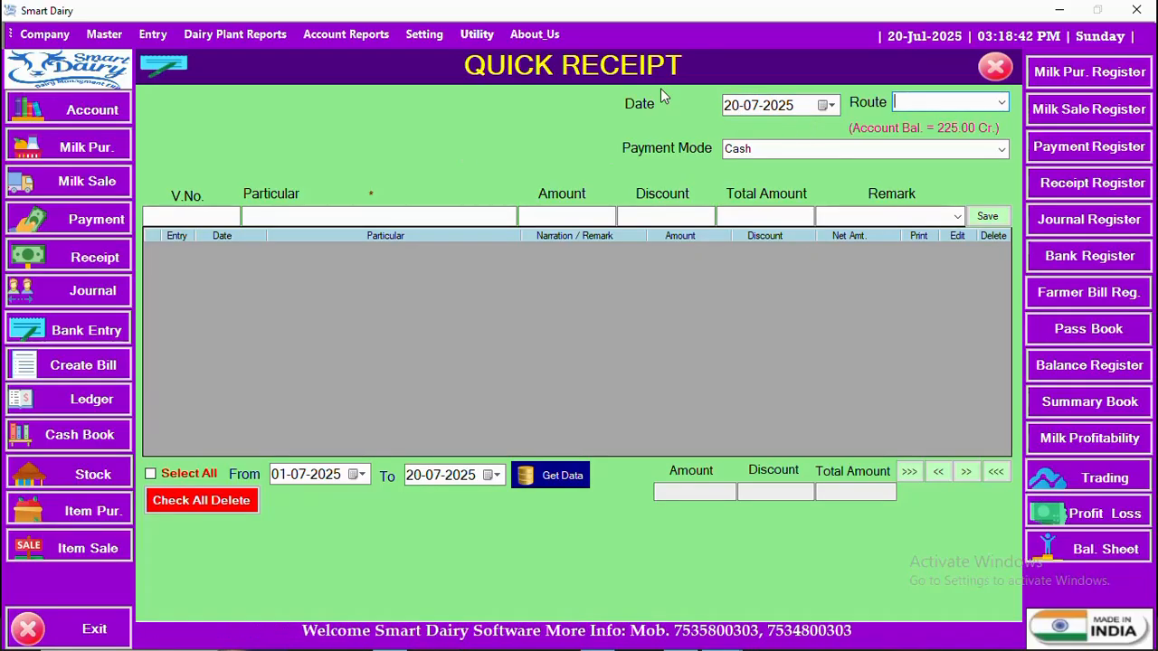
click(1003, 105)
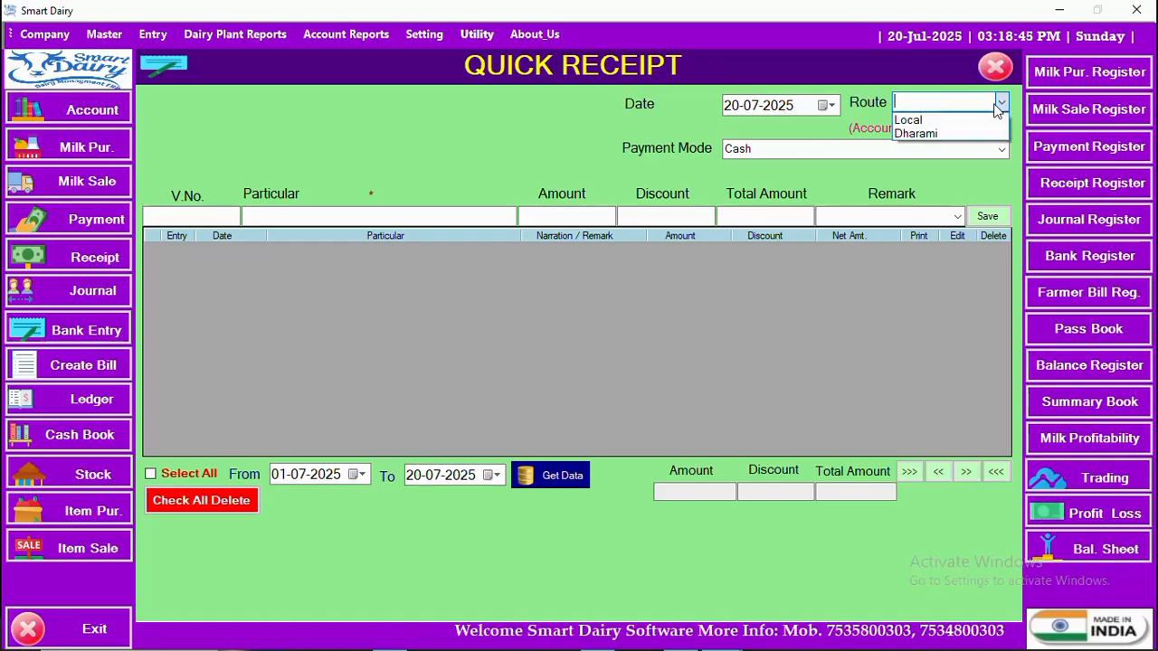
click(933, 132)
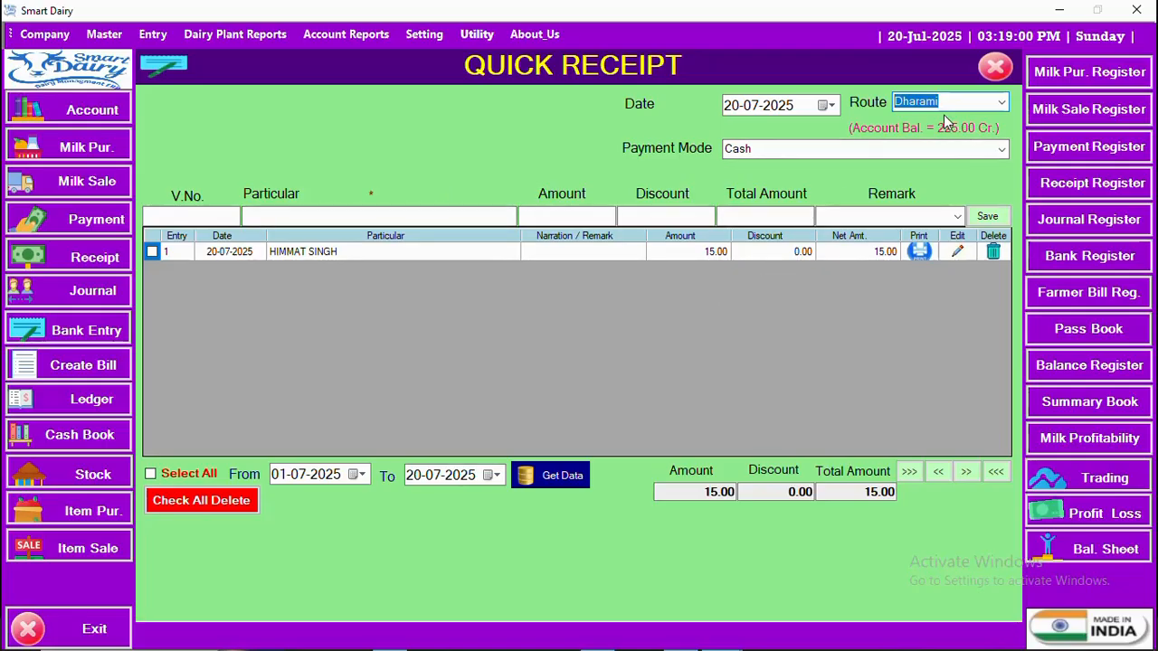
key(Return)
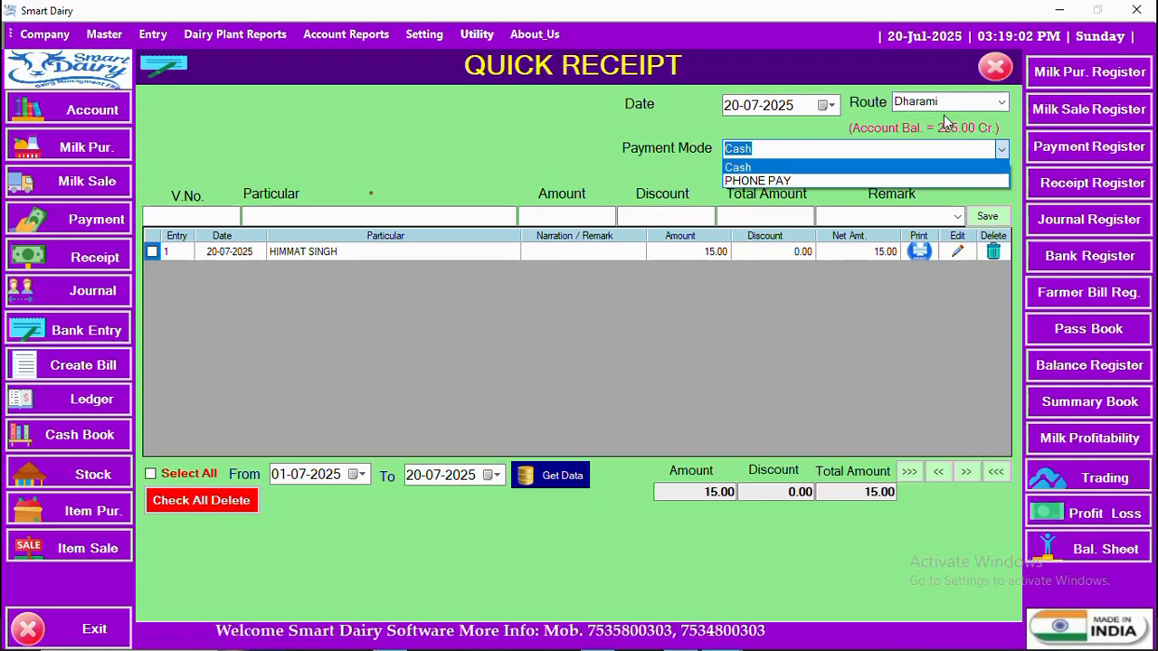
key(Return)
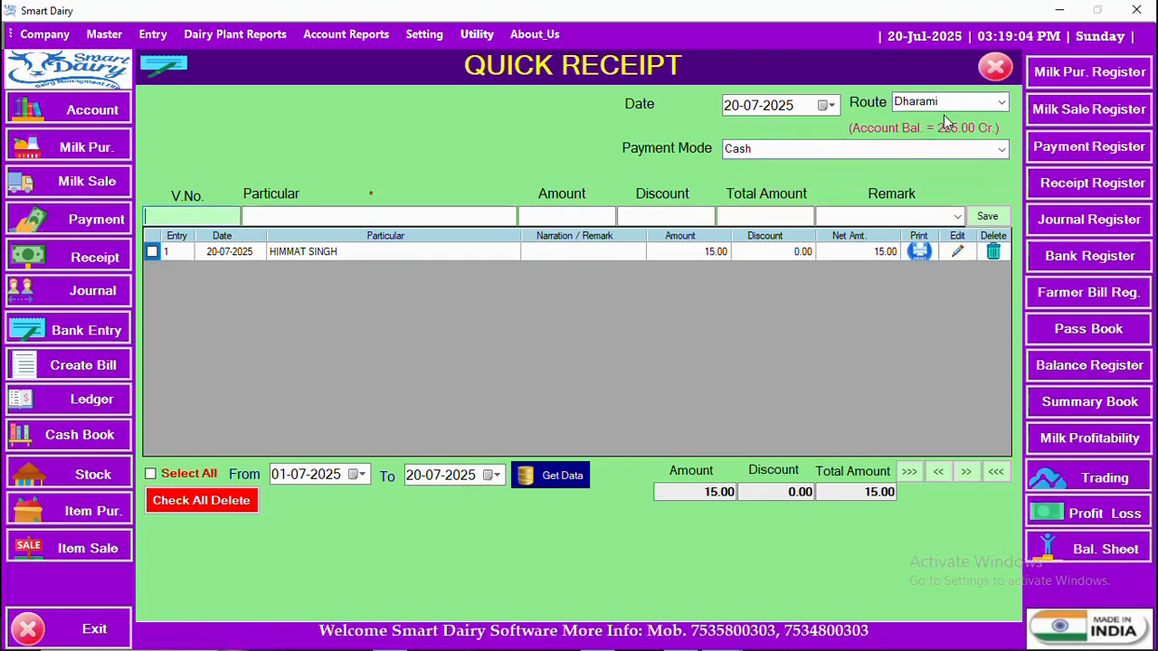
Step: Accept voucher number 2 and pick the matching supplier account as the Particular
key(Return)
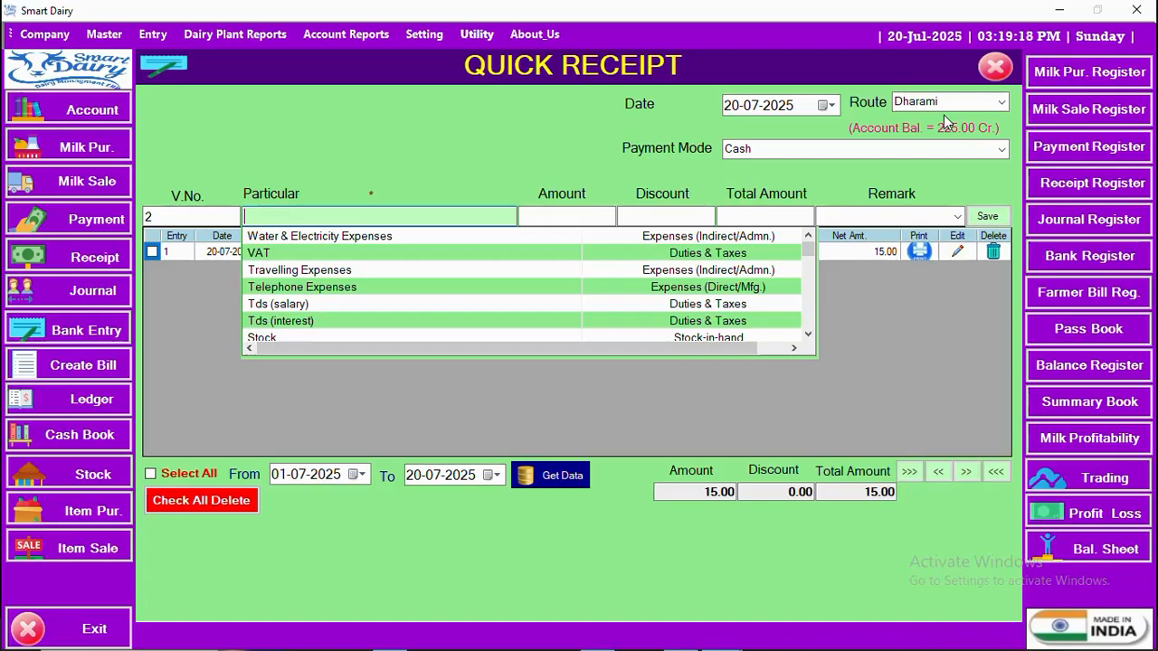
text(1)
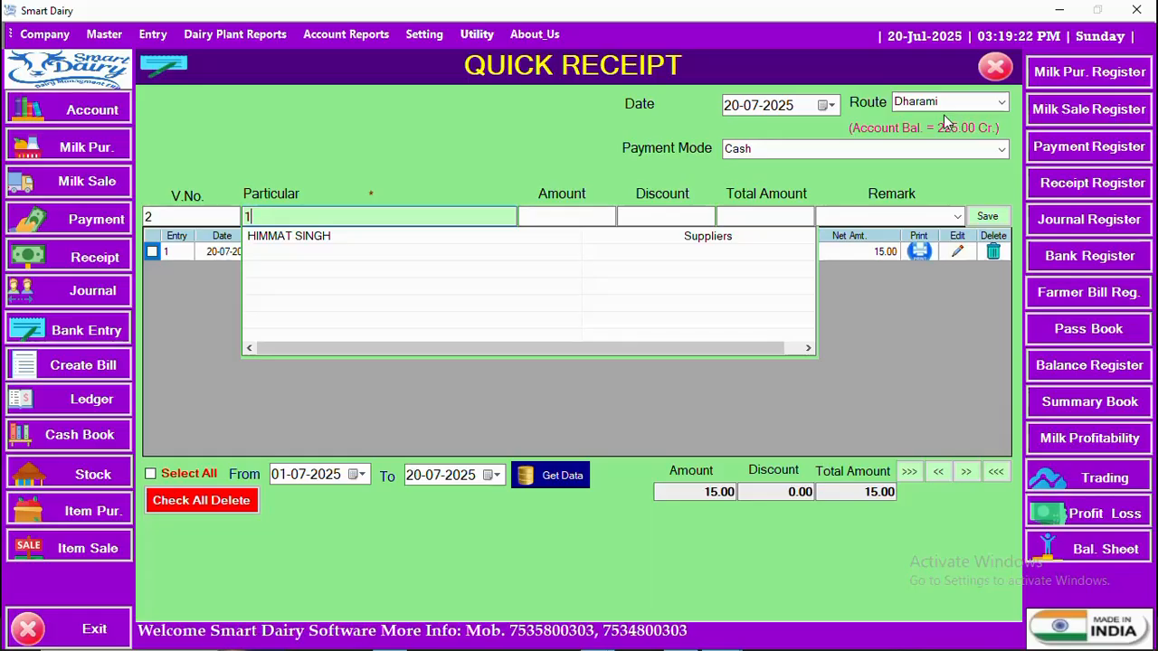
key(Down)
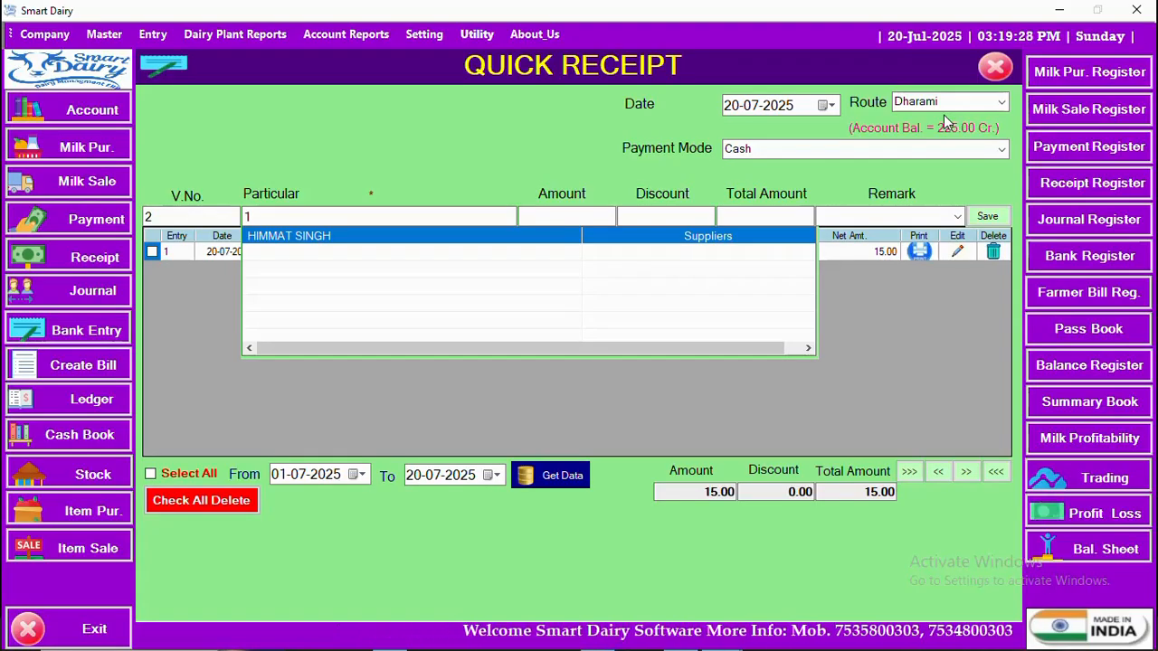
key(Return)
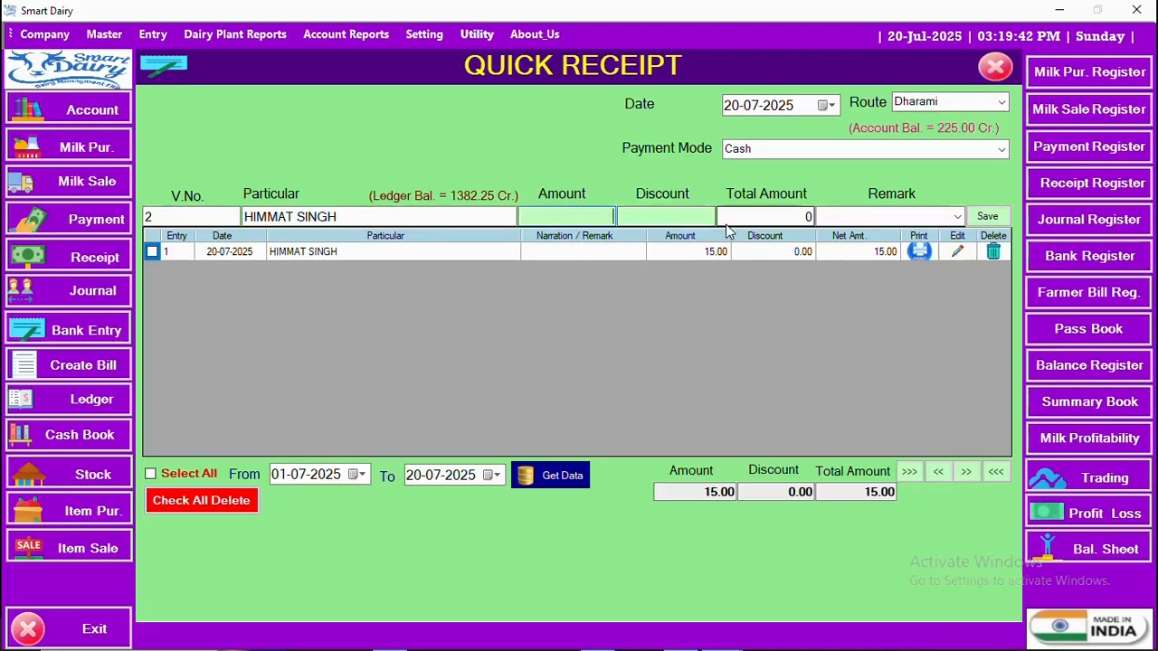
Step: Enter amount 1500 with remark 'cash rec by ram' and save the receipt
text(1500)
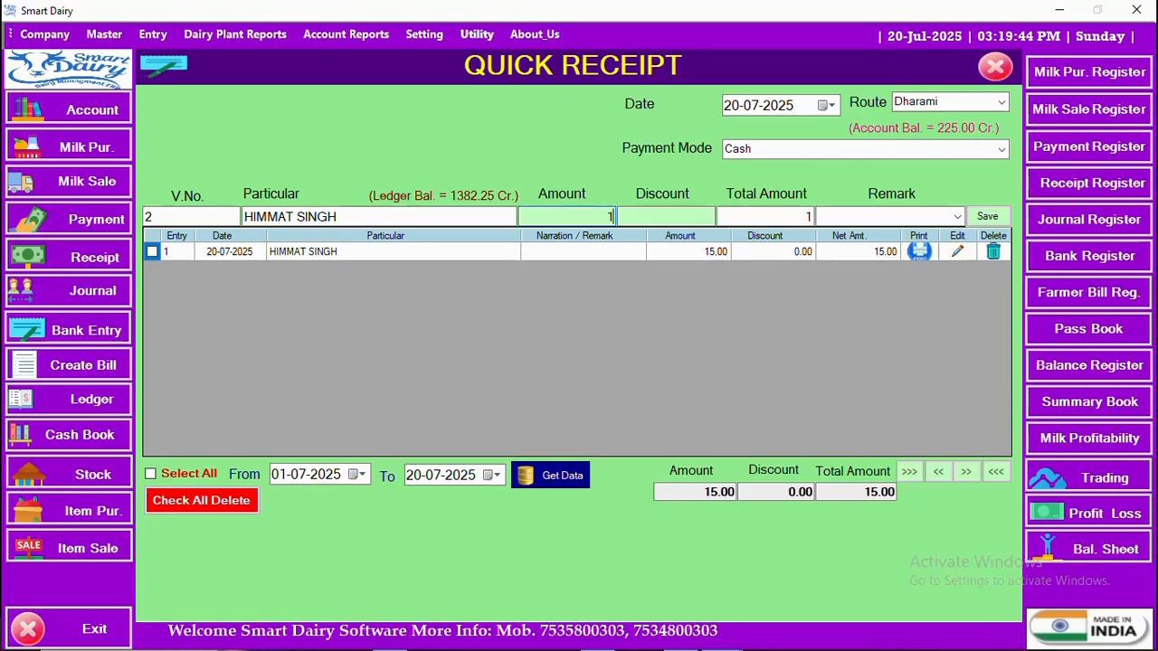
key(Return)
key(Return)
key(Return)
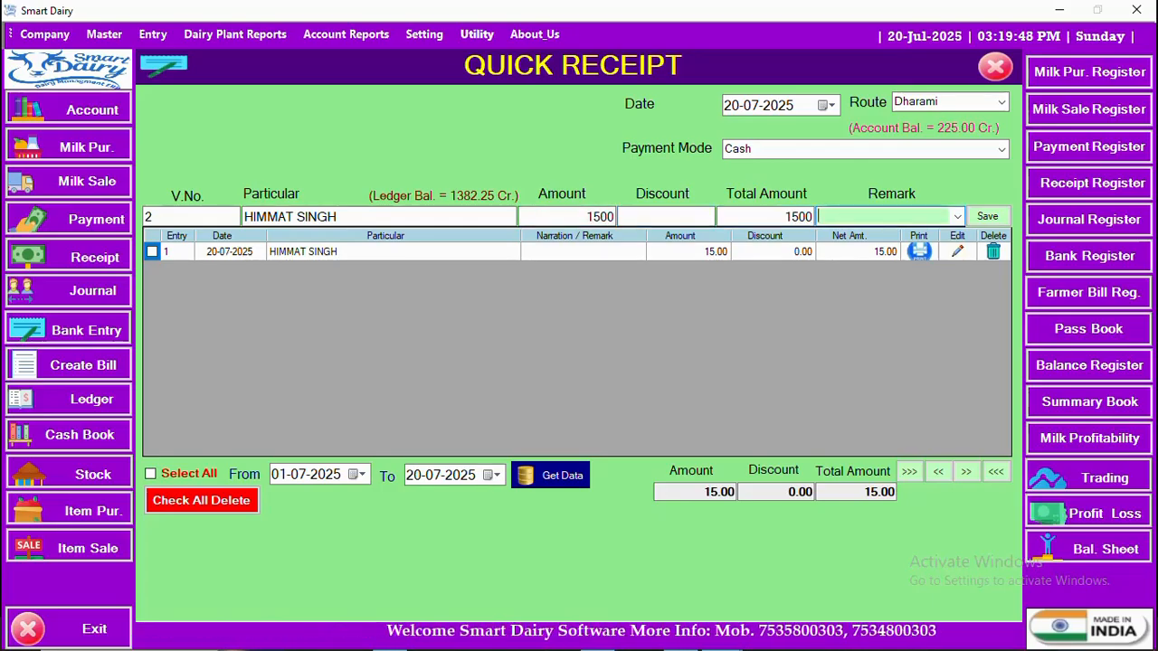
text(cash rece)
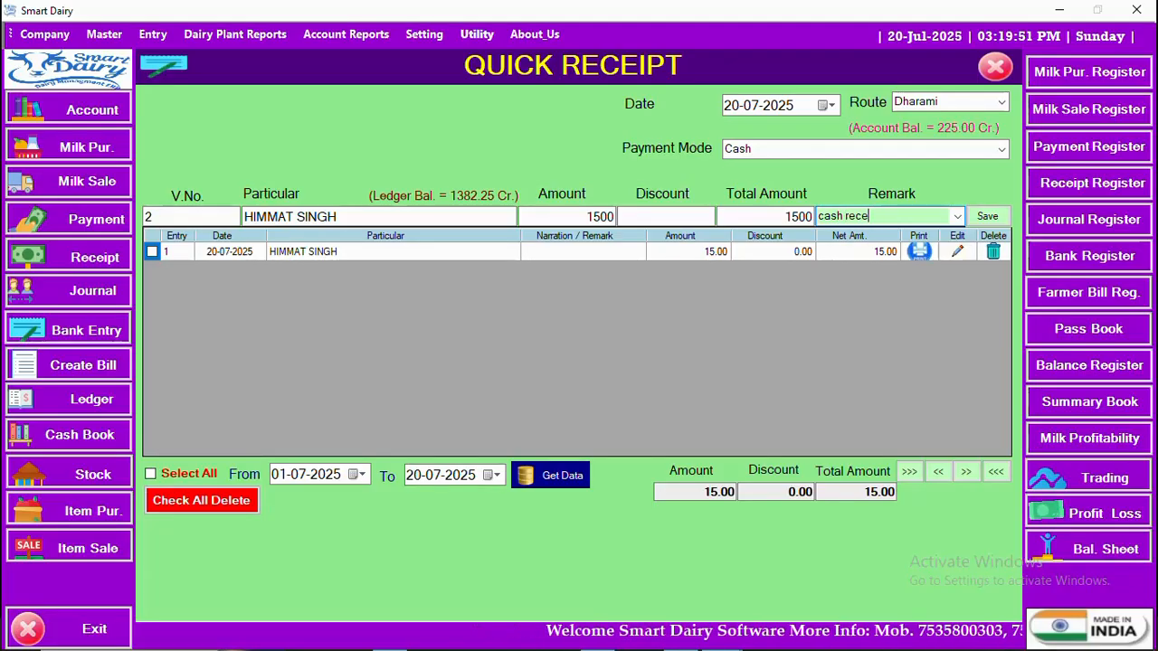
key(BackSpace)
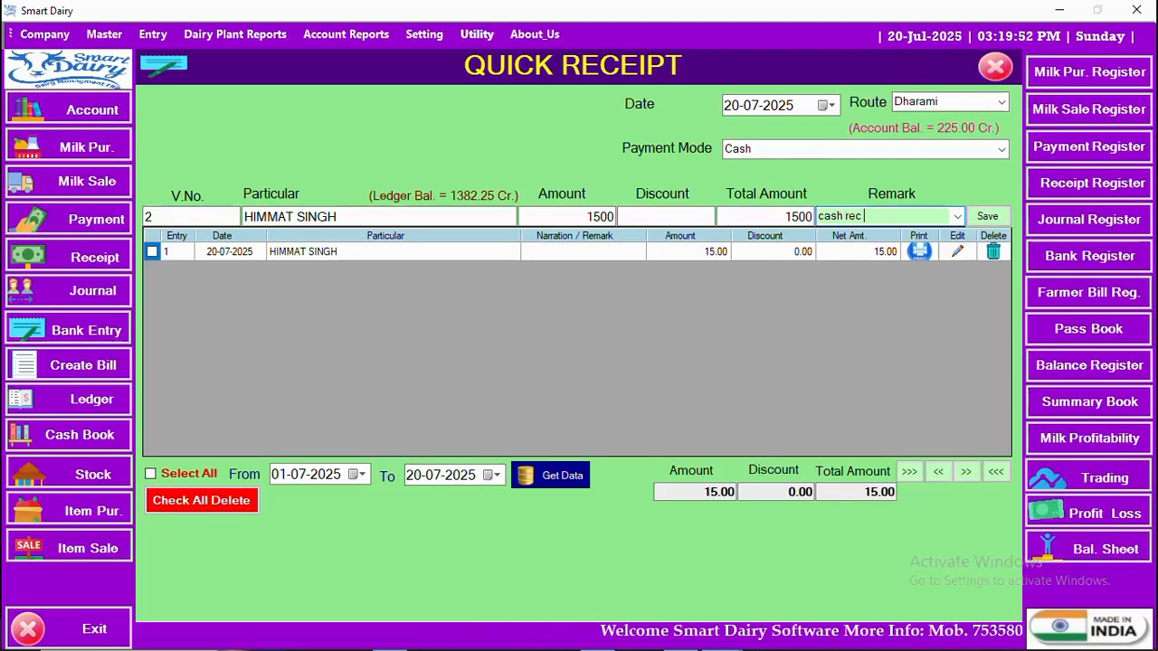
text(by ram)
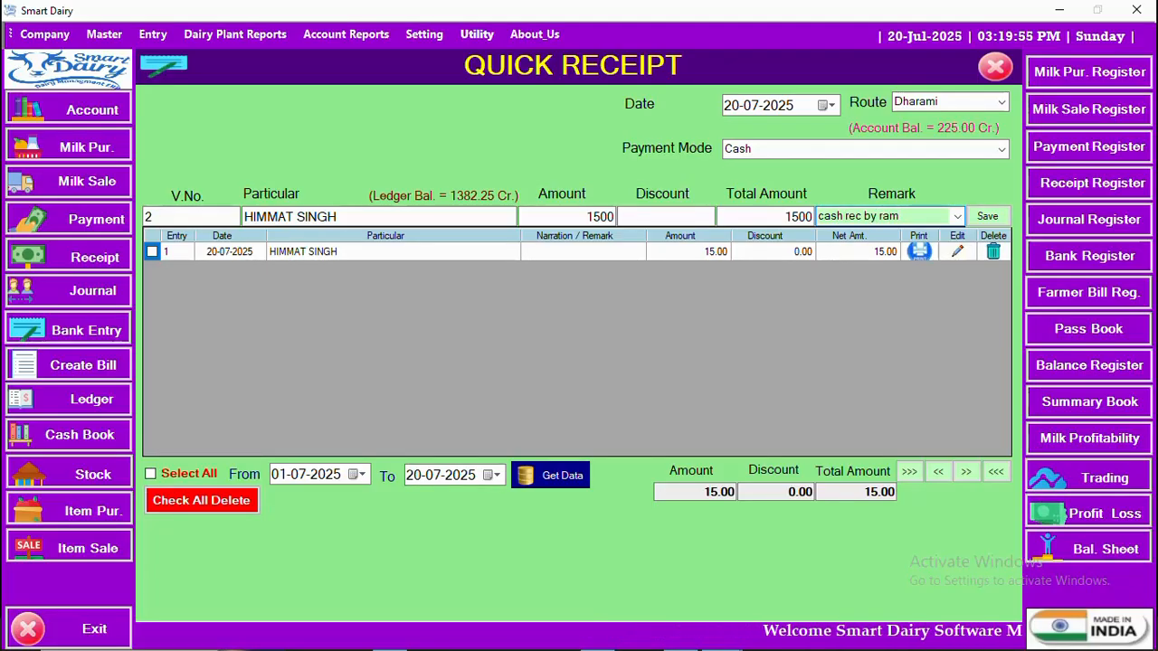
key(Tab)
key(Return)
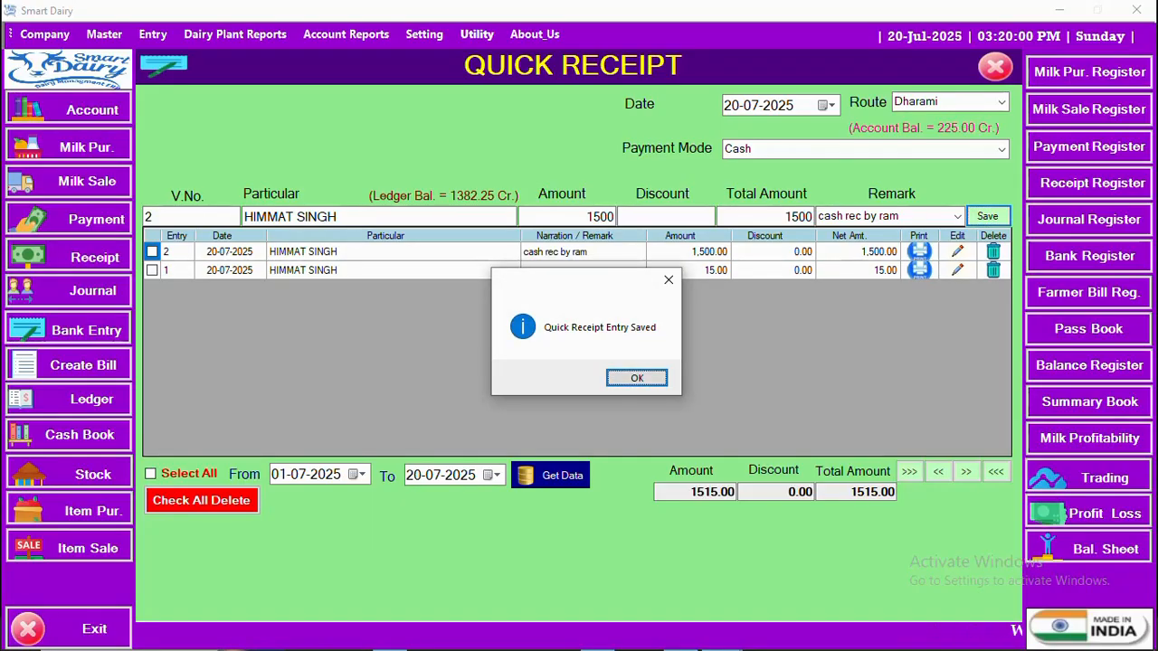
Step: Acknowledge the save, print-preview voucher No. 002 for 1500.00, and close the preview
key(Return)
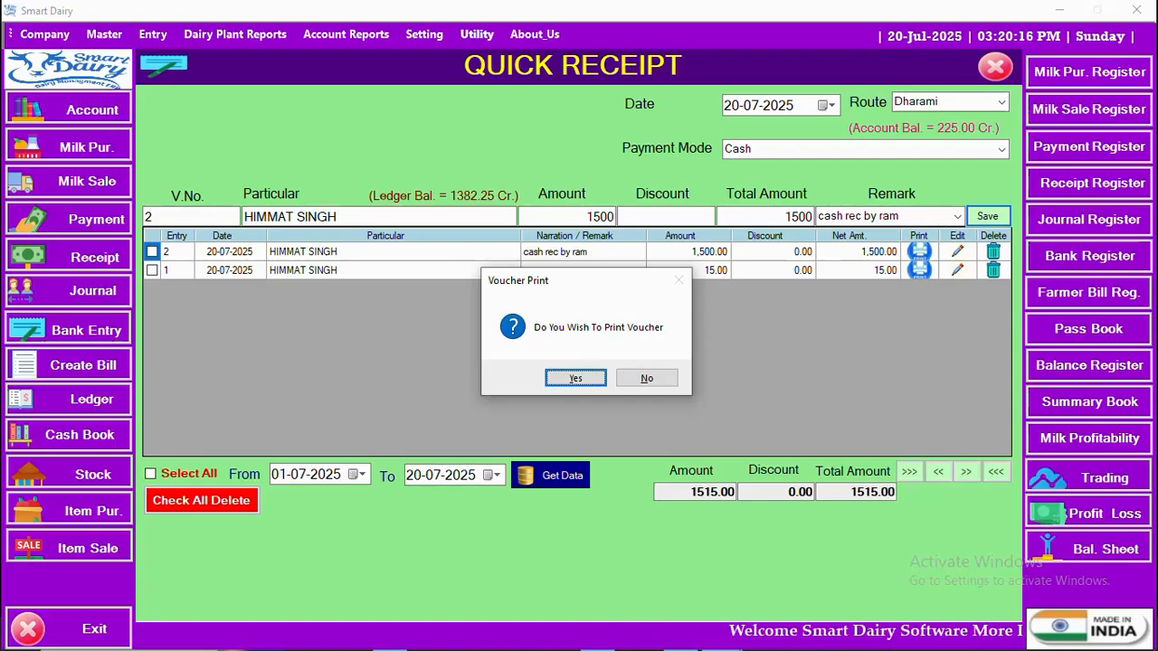
key(Return)
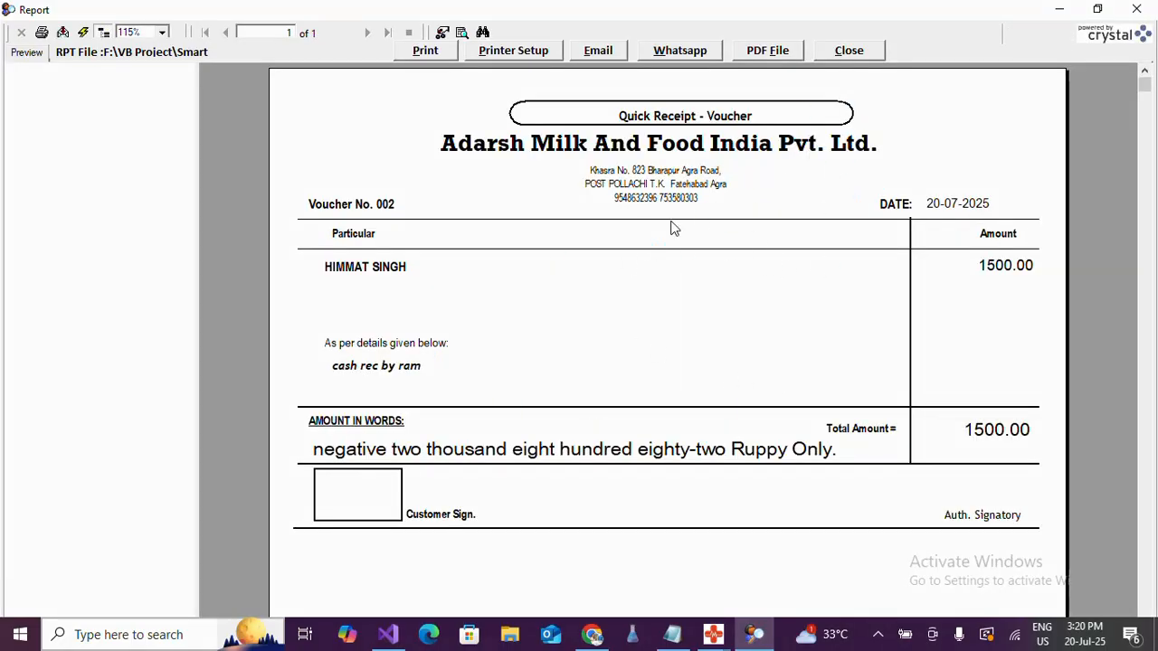
click(850, 52)
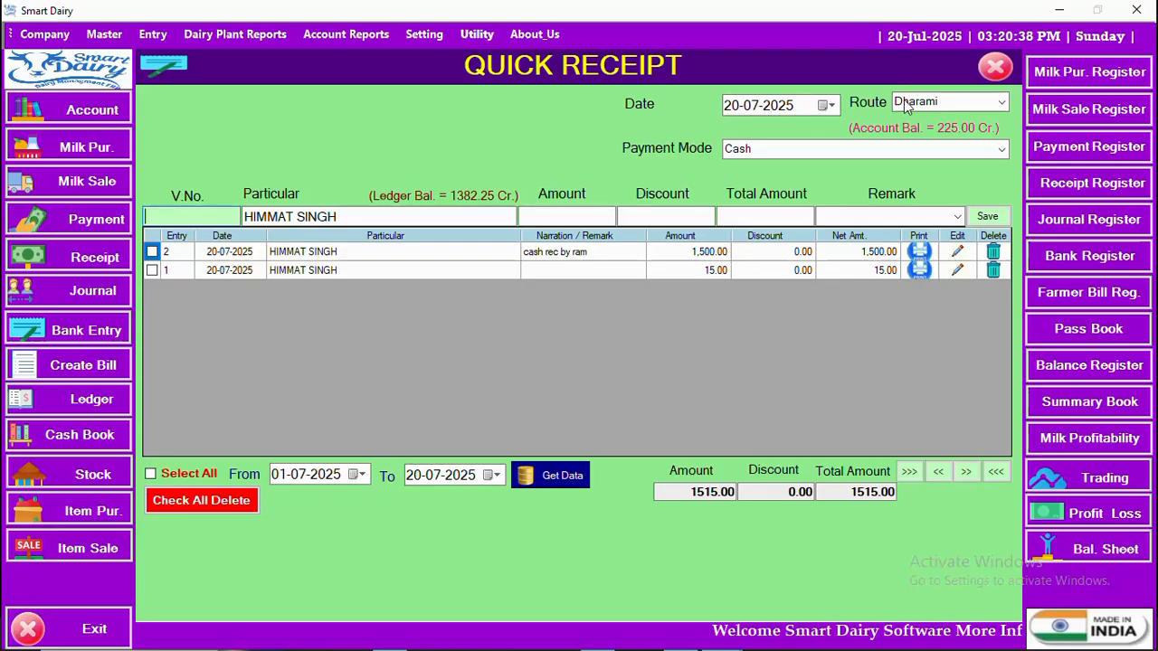
Step: Save receipt 3: Water & Electricity Expenses, amount 100, remark 'jun'
key(Return)
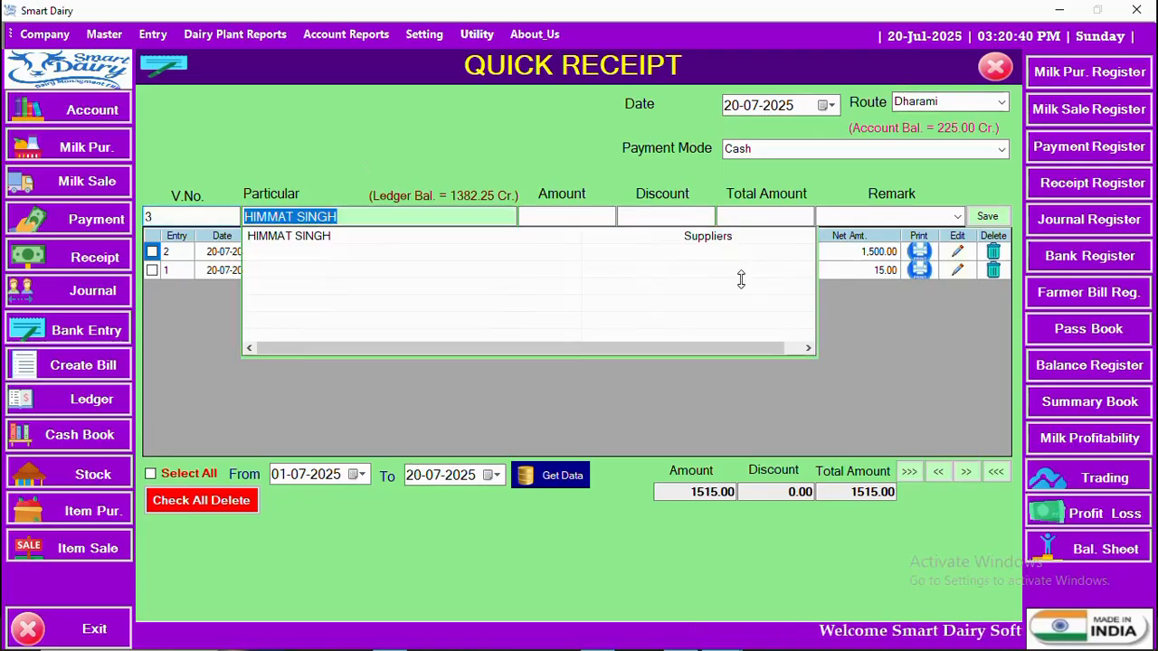
key(BackSpace)
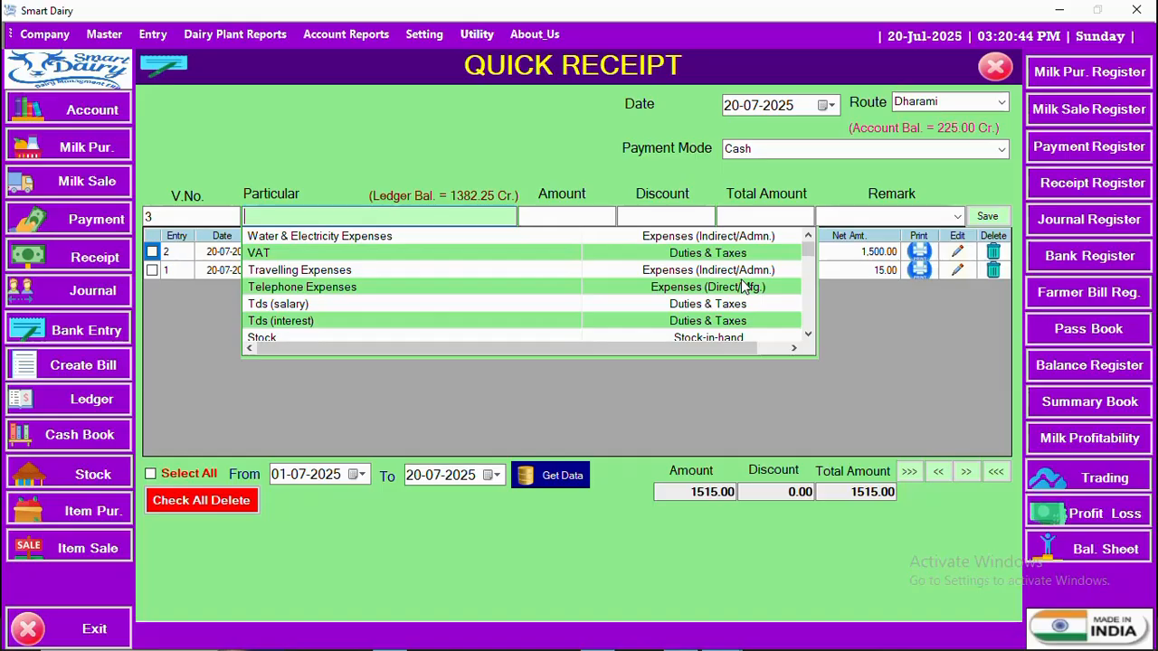
text(wa)
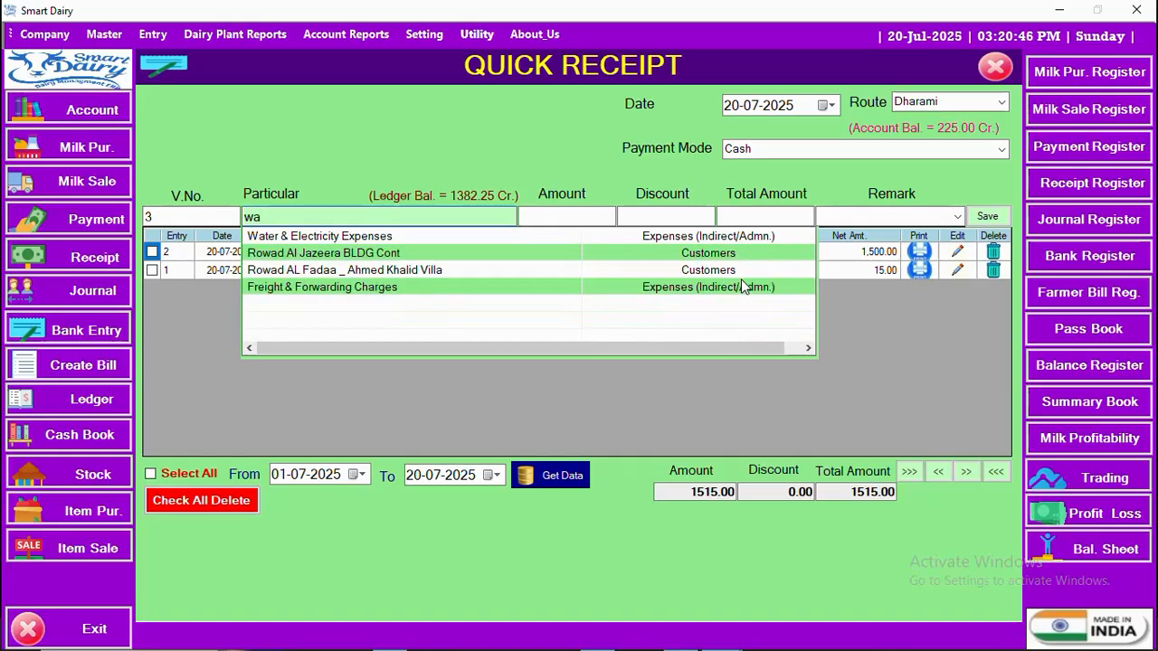
key(Down)
key(Return)
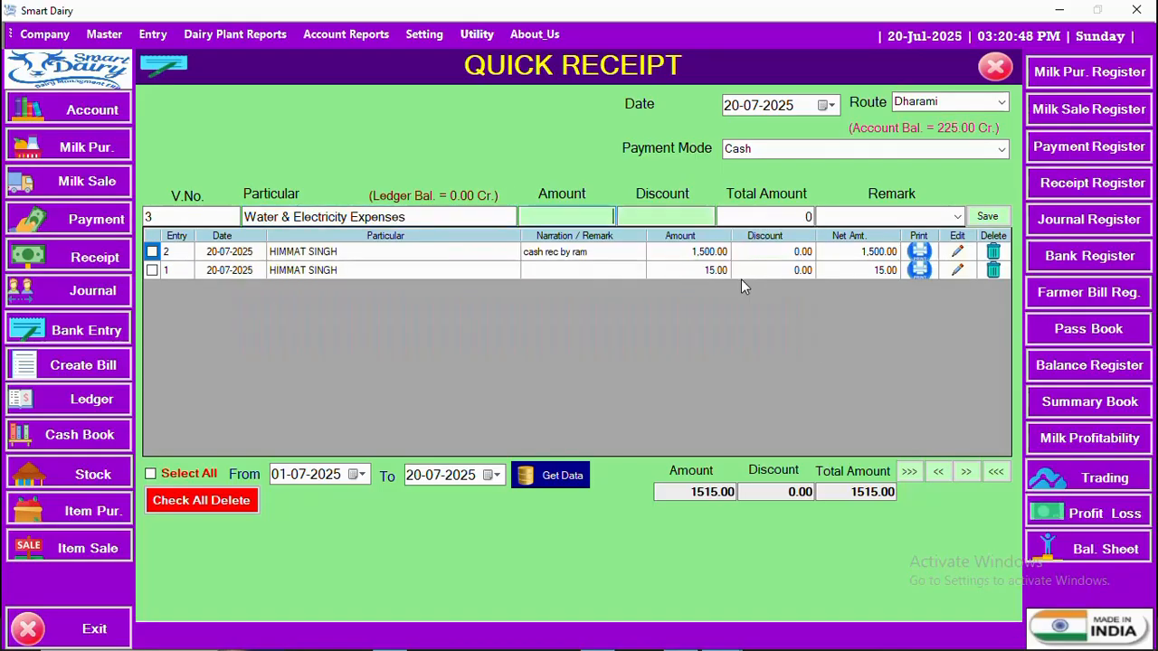
text(100)
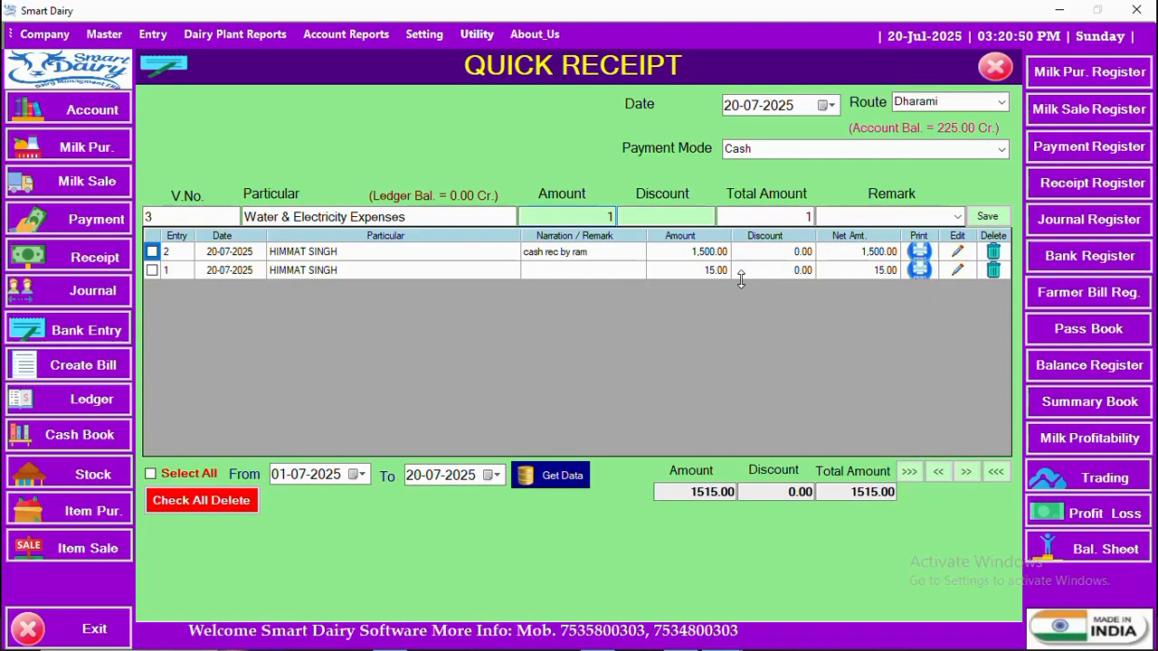
key(Return)
key(Return)
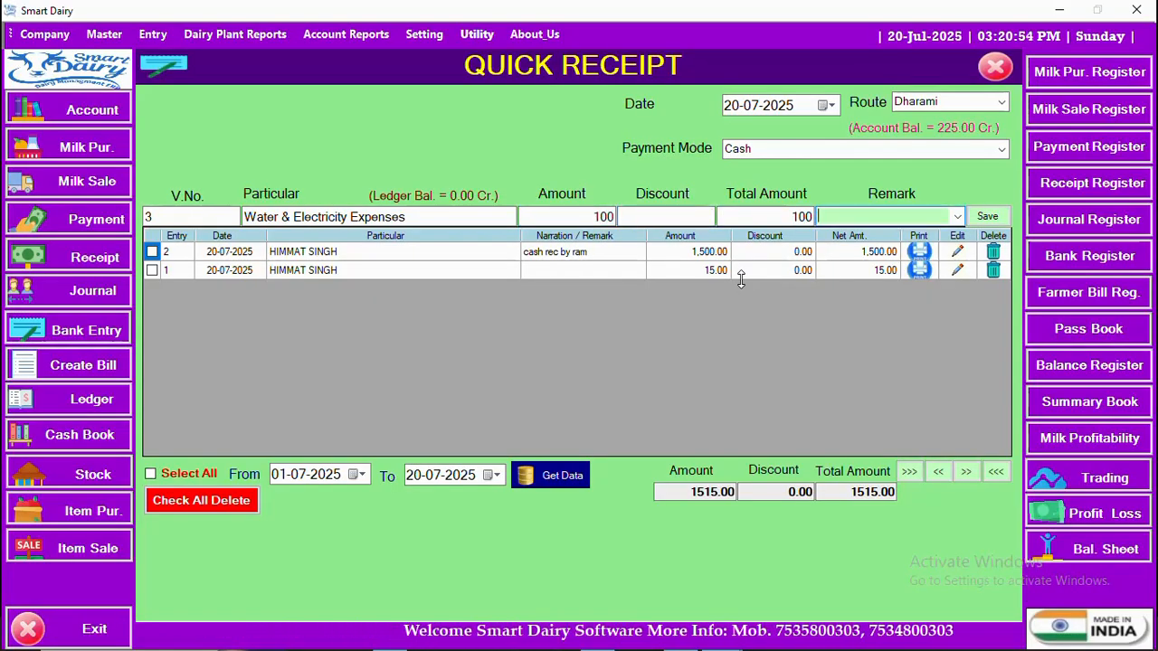
text(jun)
key(Return)
key(Return)
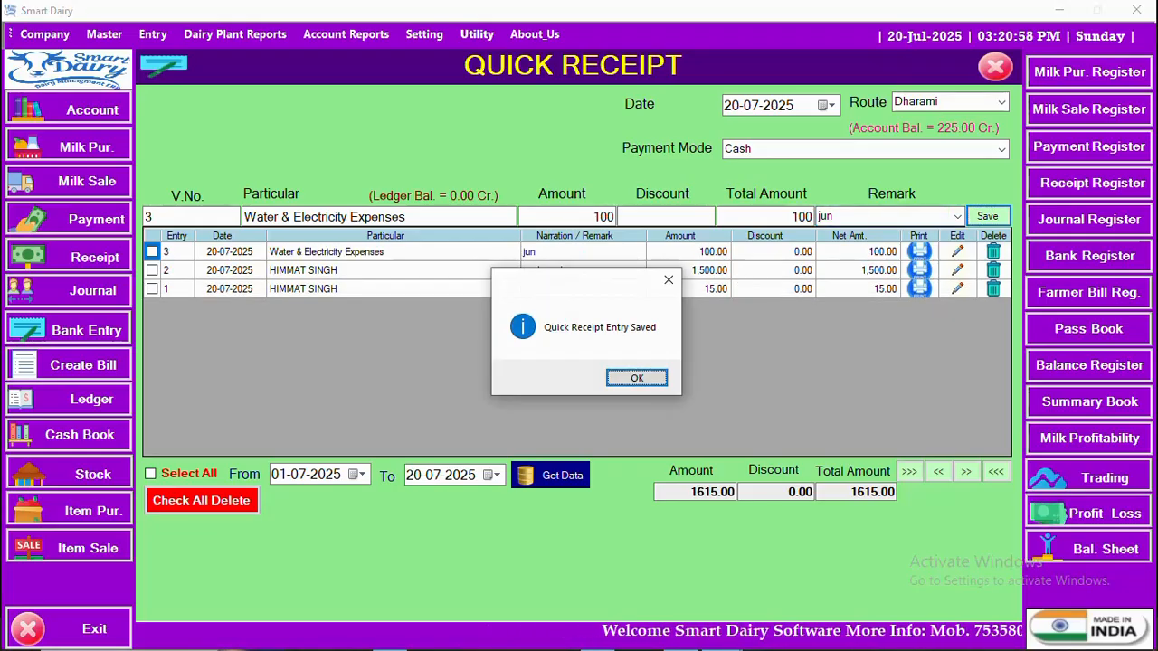
Step: Dismiss the saved message and decline printing a voucher for entry 3
click(628, 379)
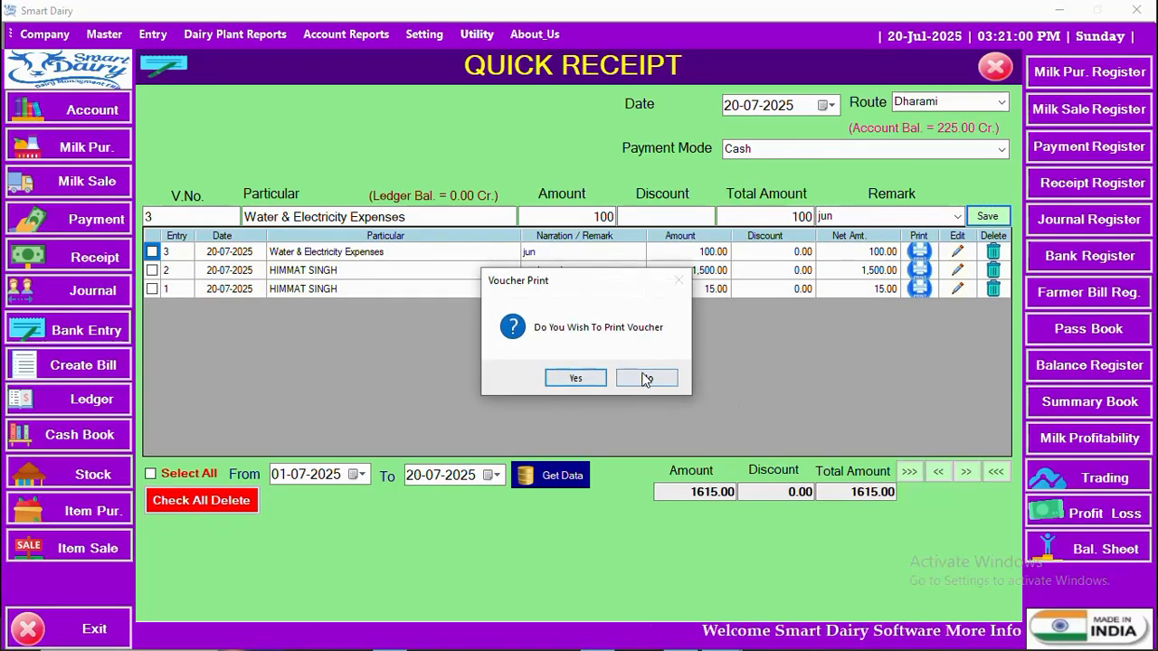
click(646, 377)
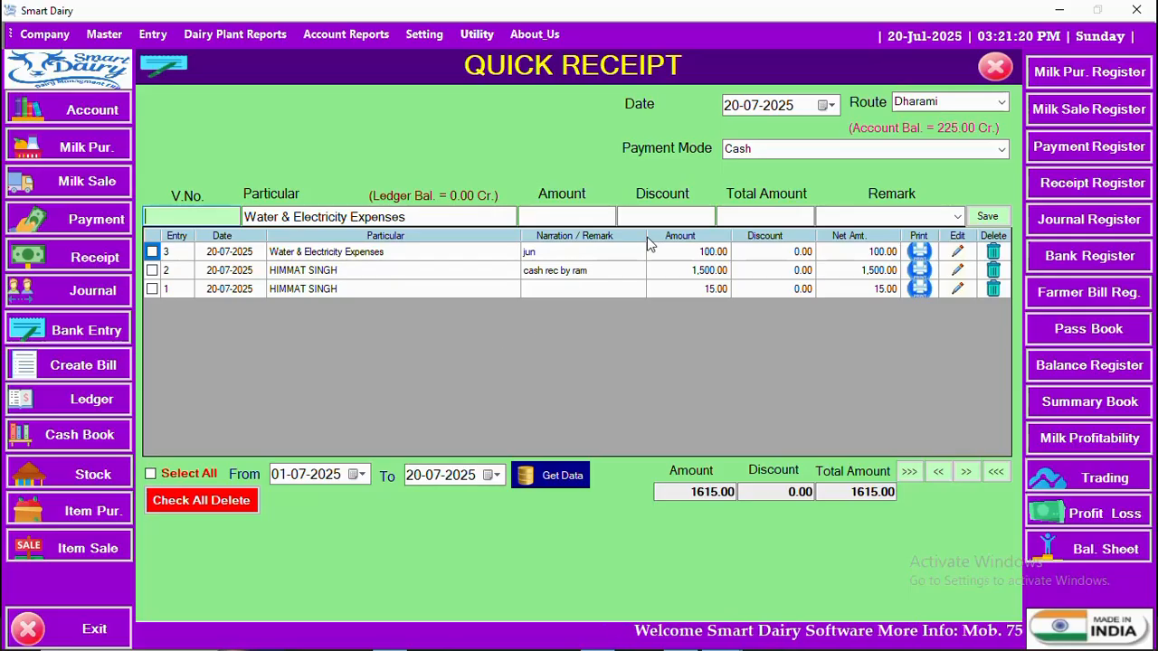
Step: Preview the voucher slip for entry 1, the 15.00 receipt, then close the preview
click(920, 289)
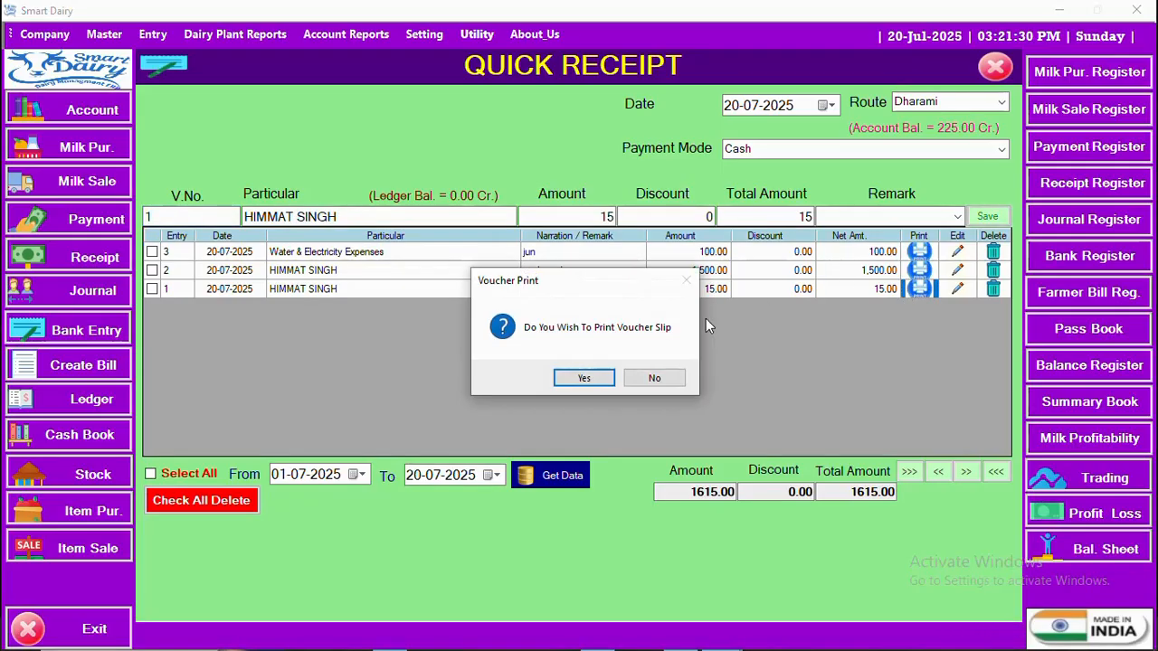
click(579, 379)
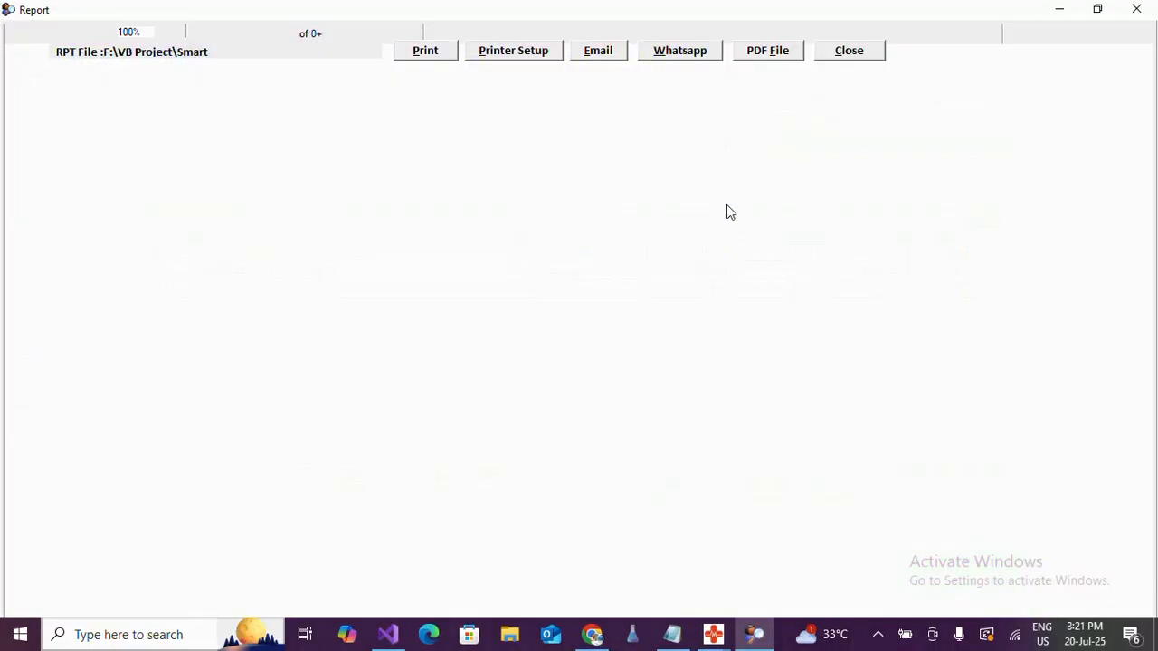
click(850, 51)
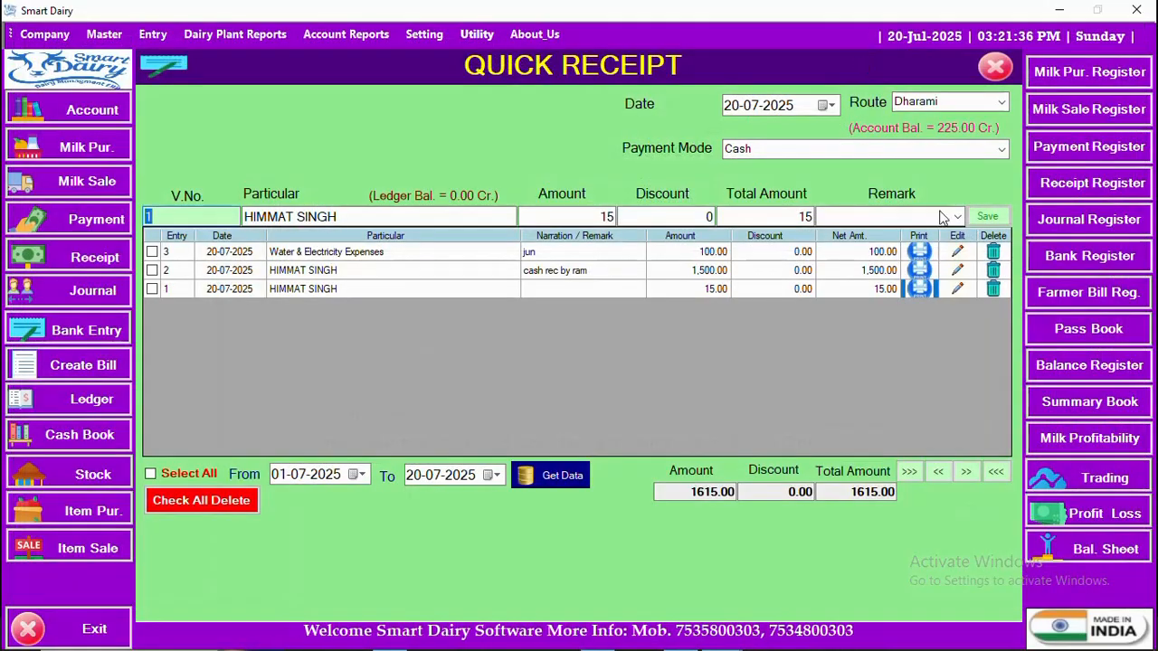
Step: Unlock entry 2 with the password, change its amount from 1500 to 1000, update it, and skip printing
click(957, 271)
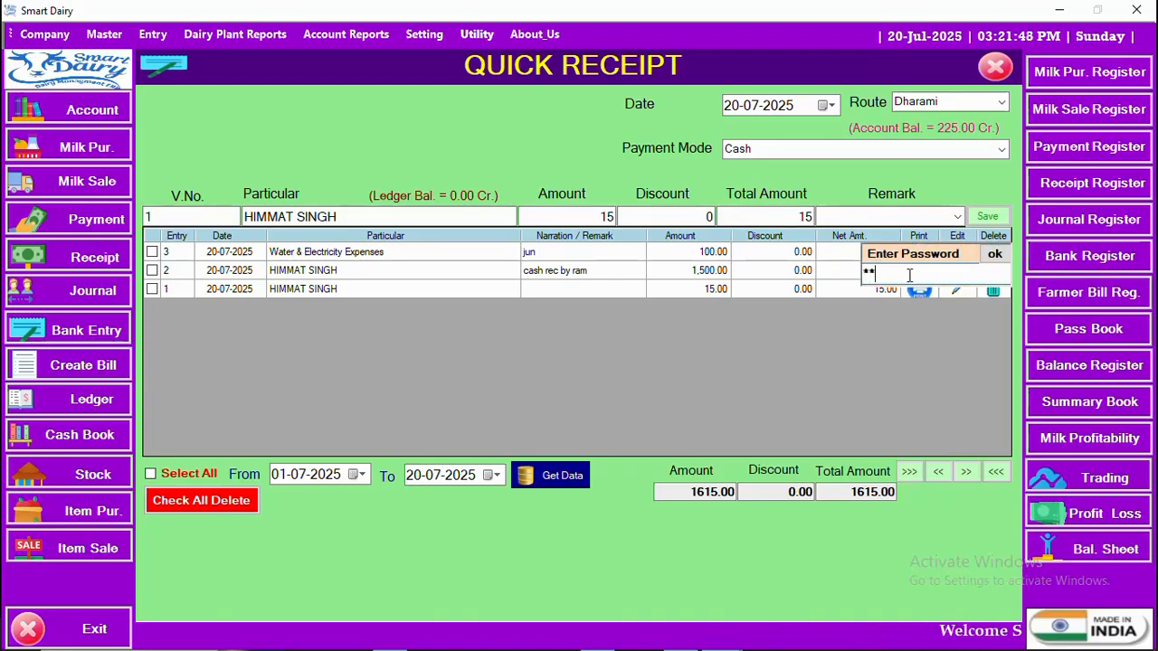
click(998, 255)
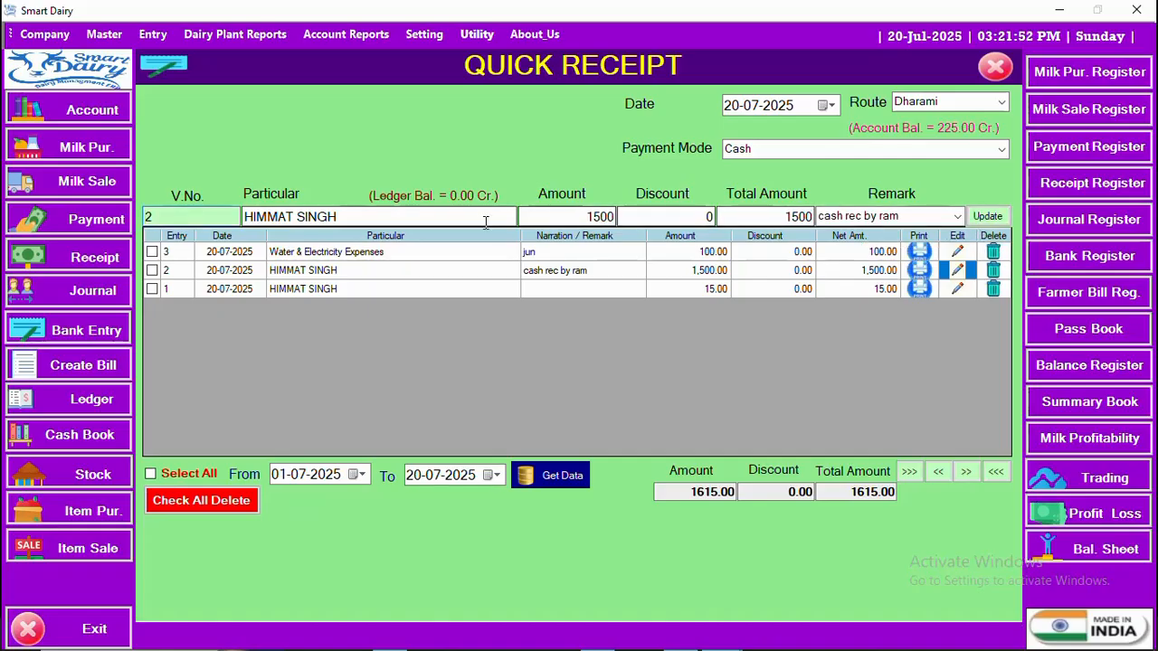
click(999, 151)
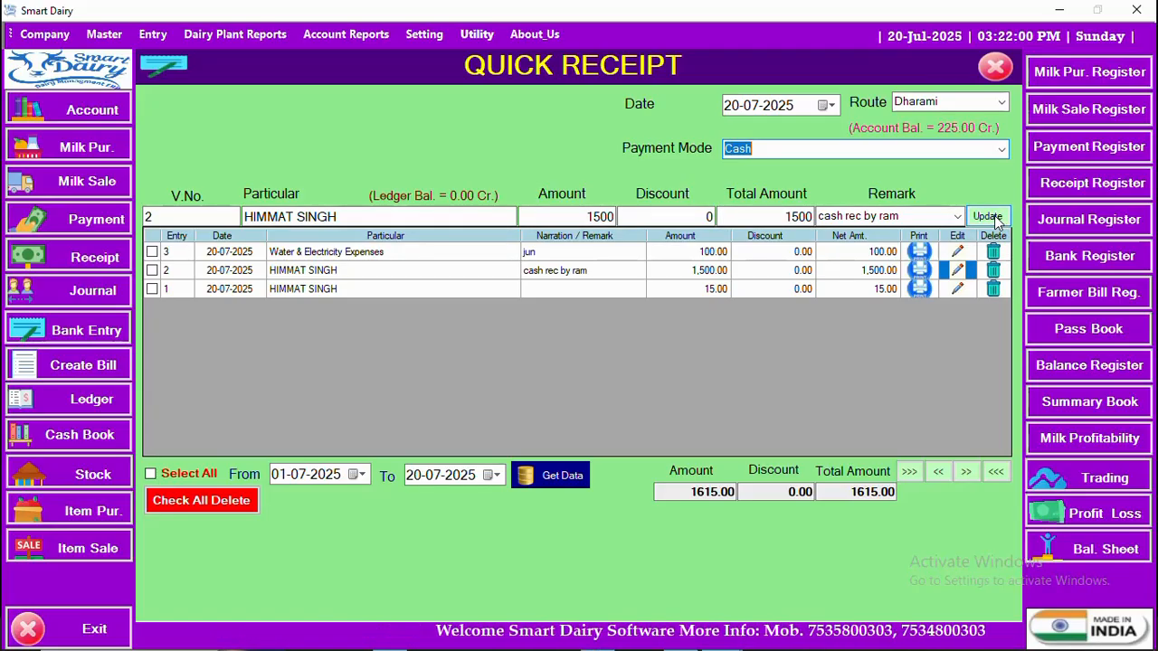
click(619, 217)
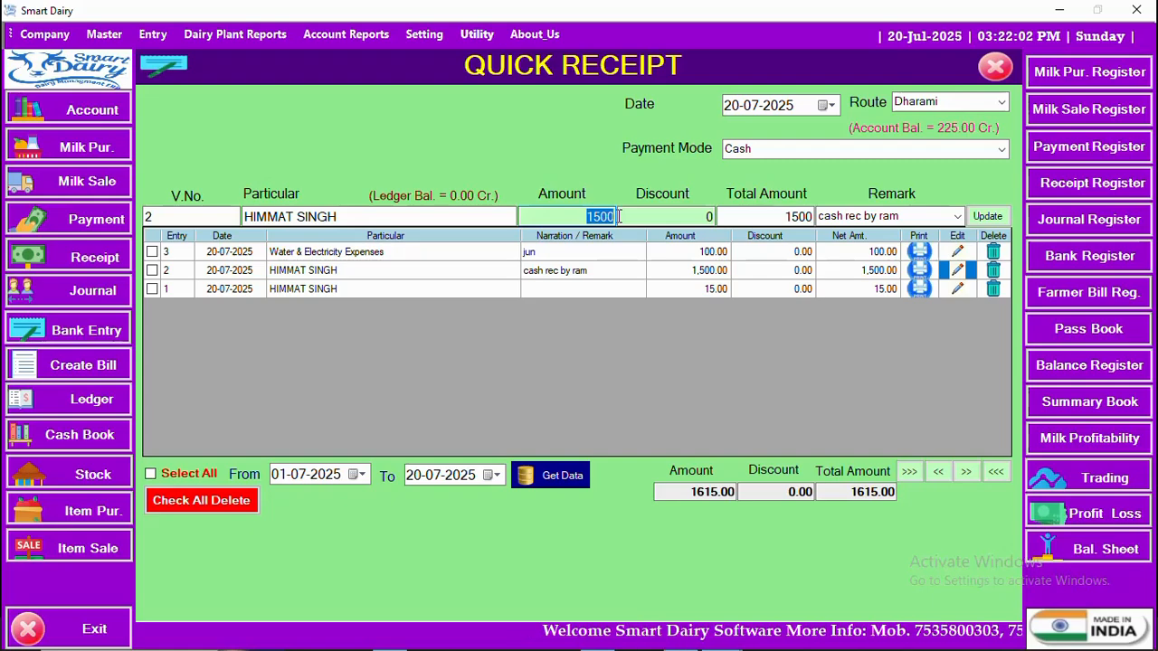
text(100)
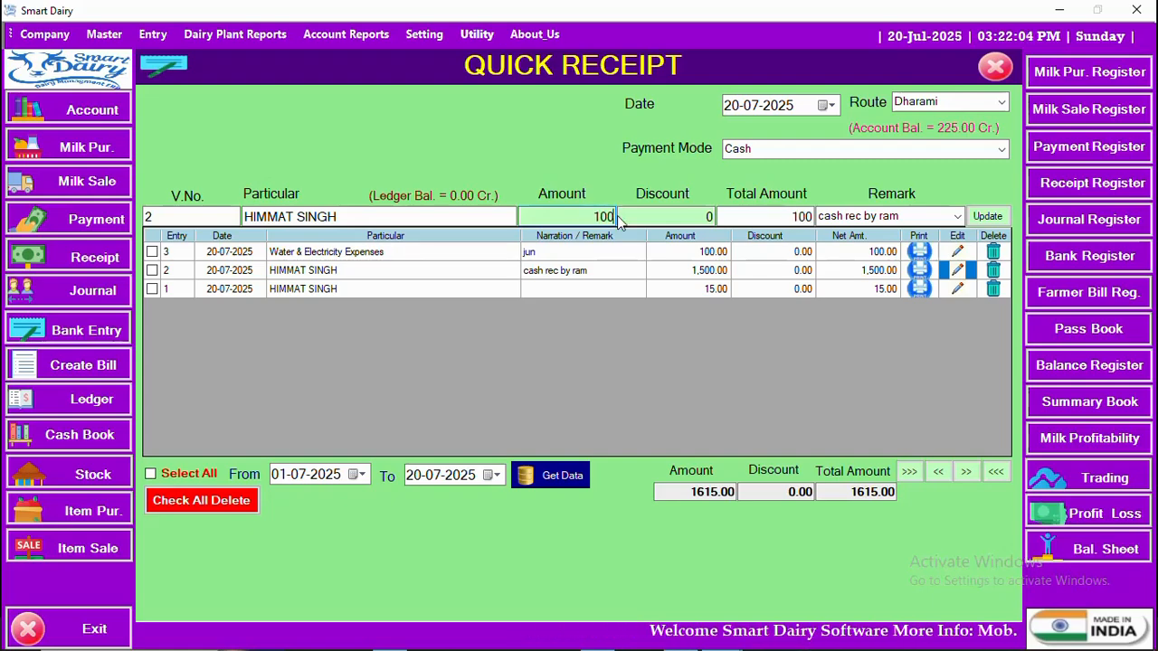
click(703, 220)
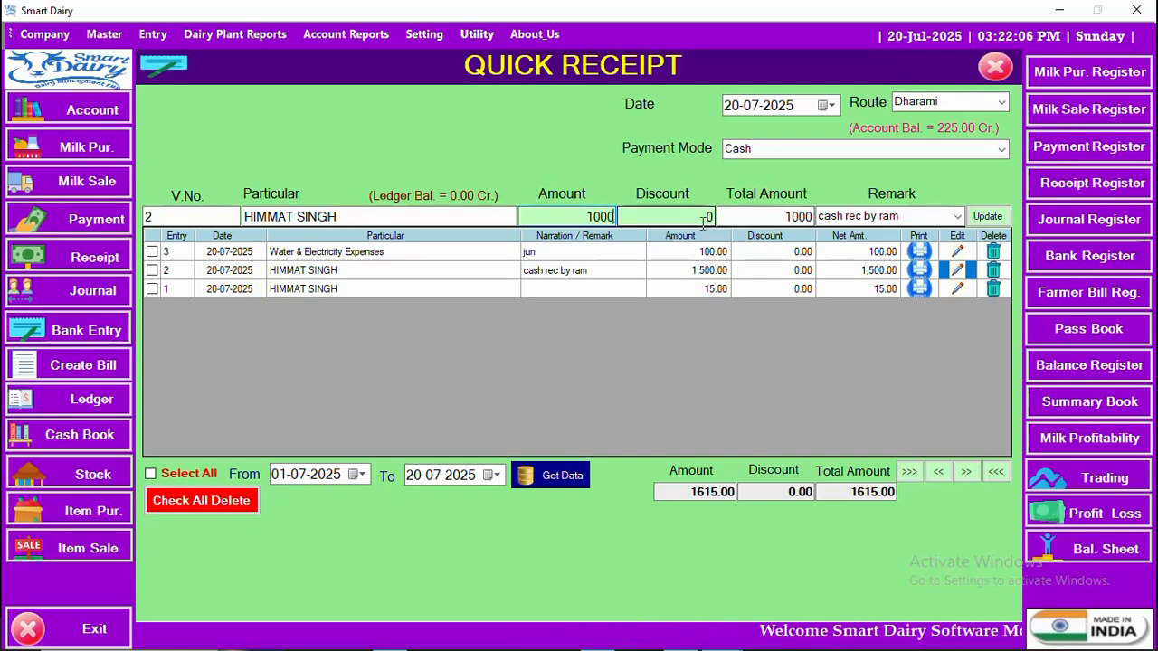
click(989, 217)
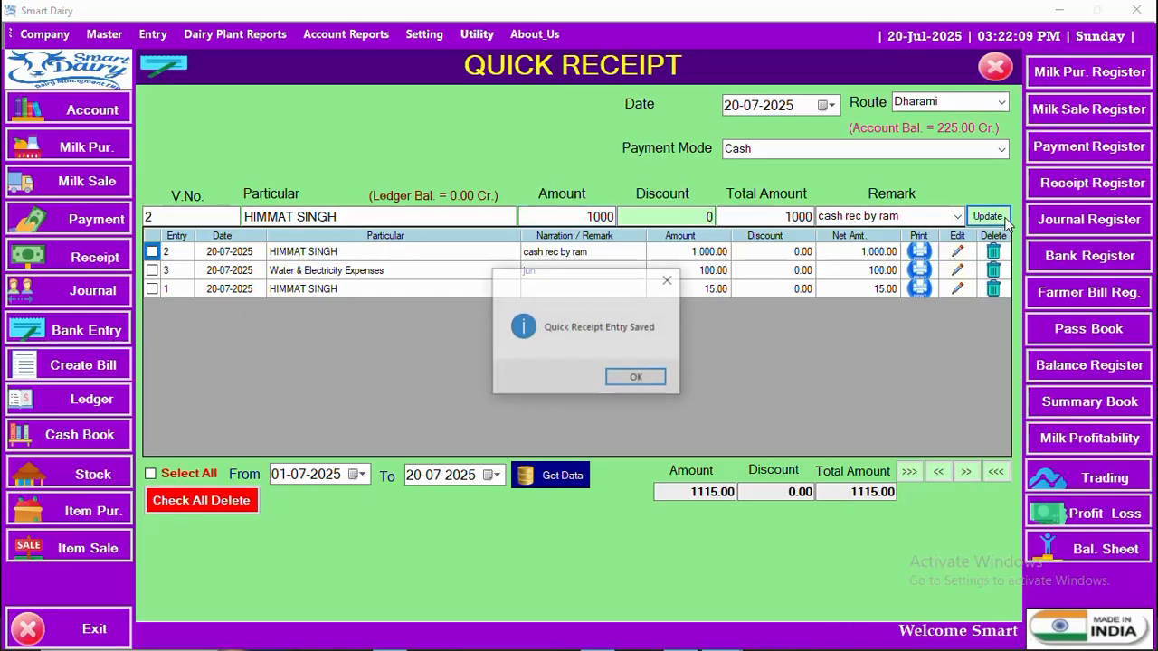
click(640, 383)
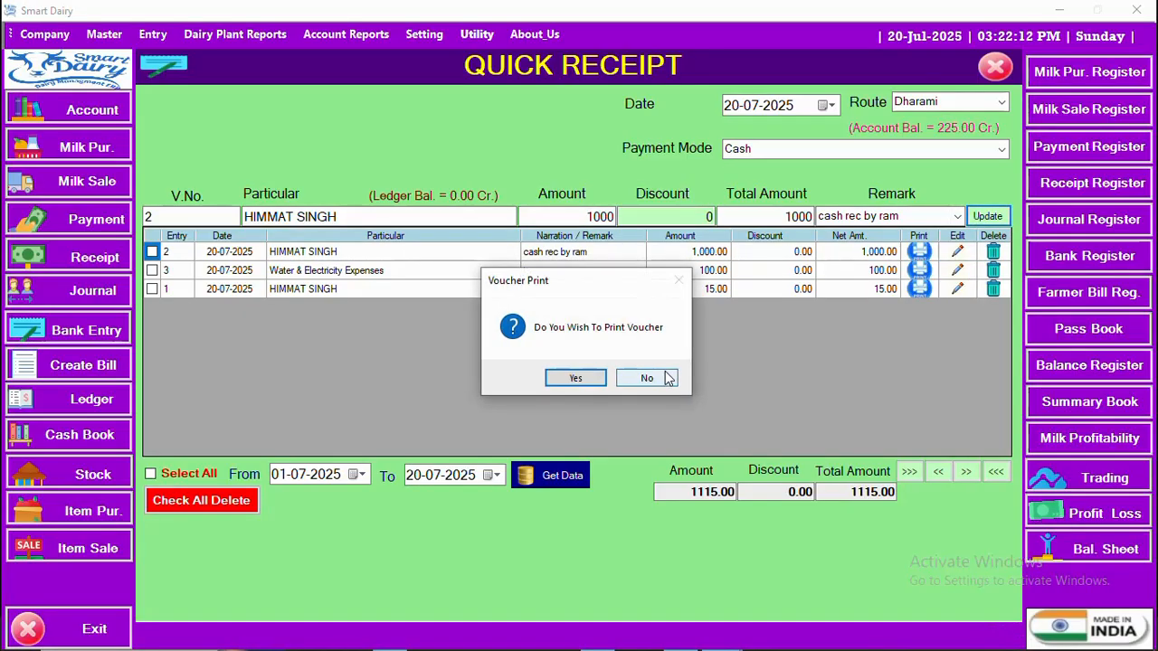
click(660, 377)
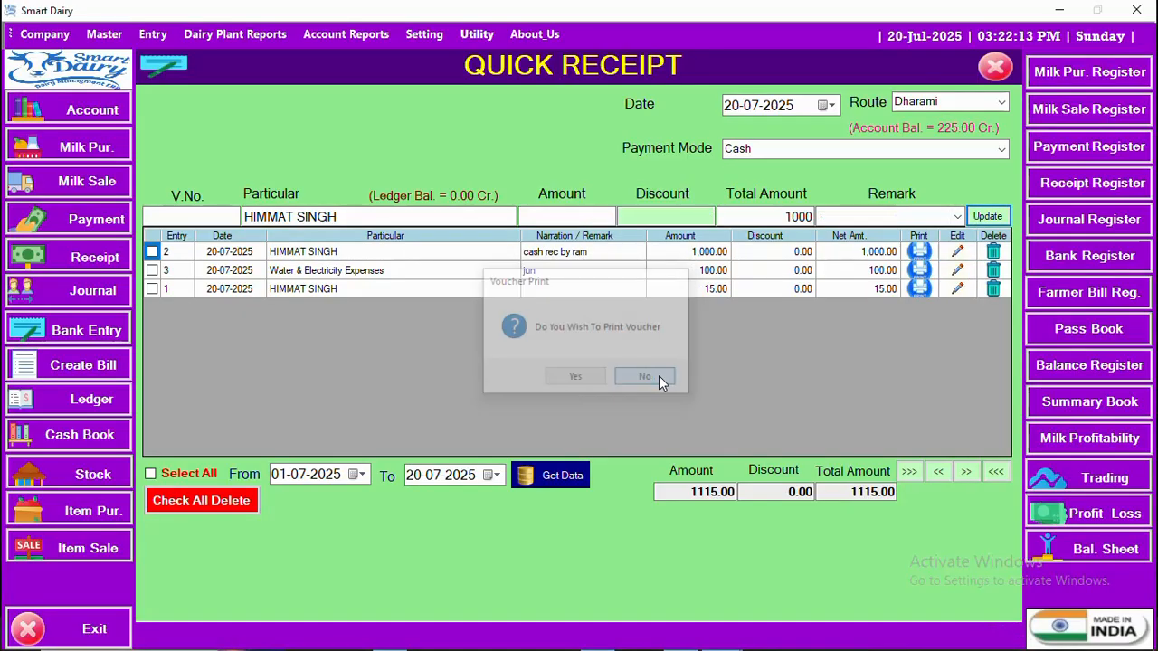
click(706, 258)
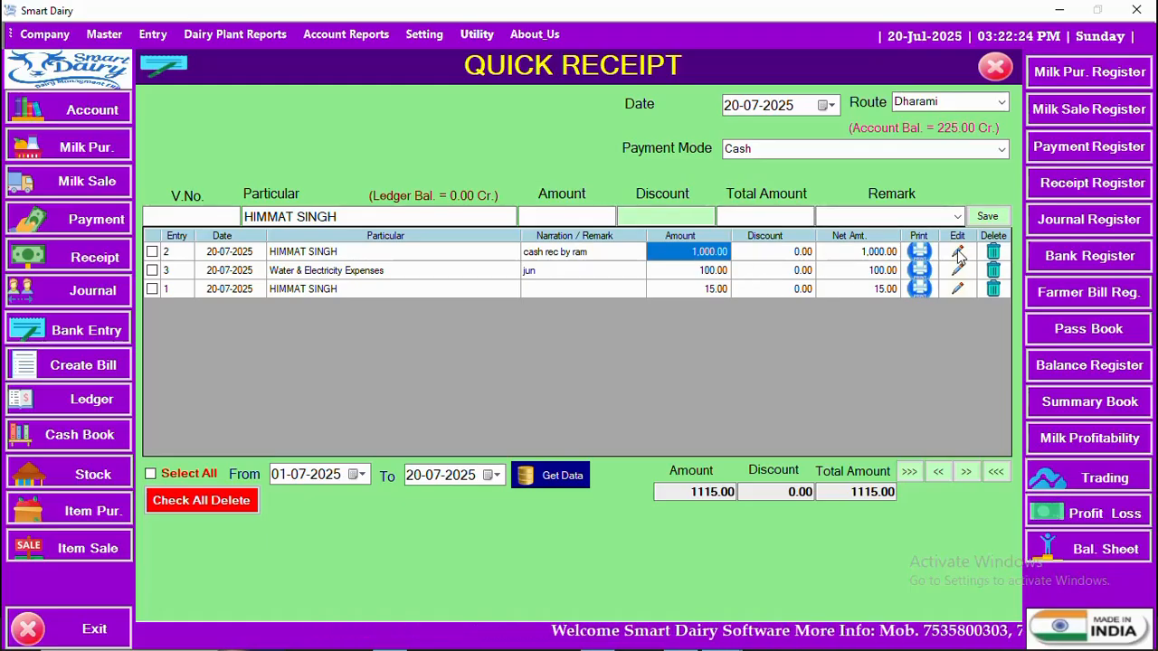
click(679, 290)
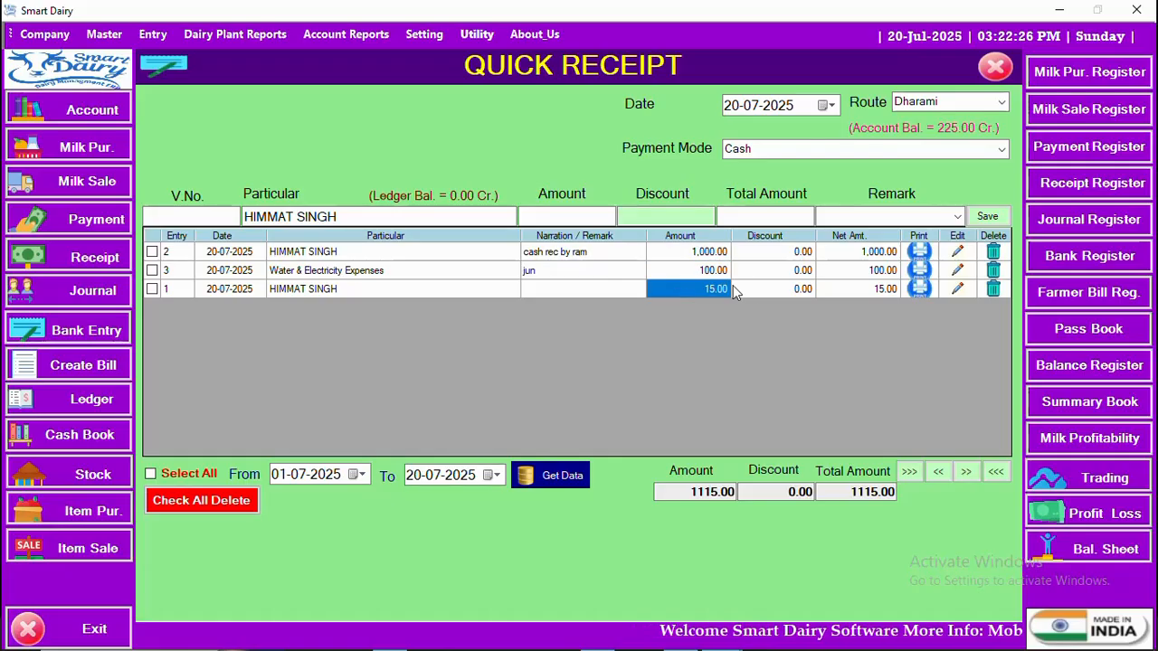
click(561, 291)
click(563, 271)
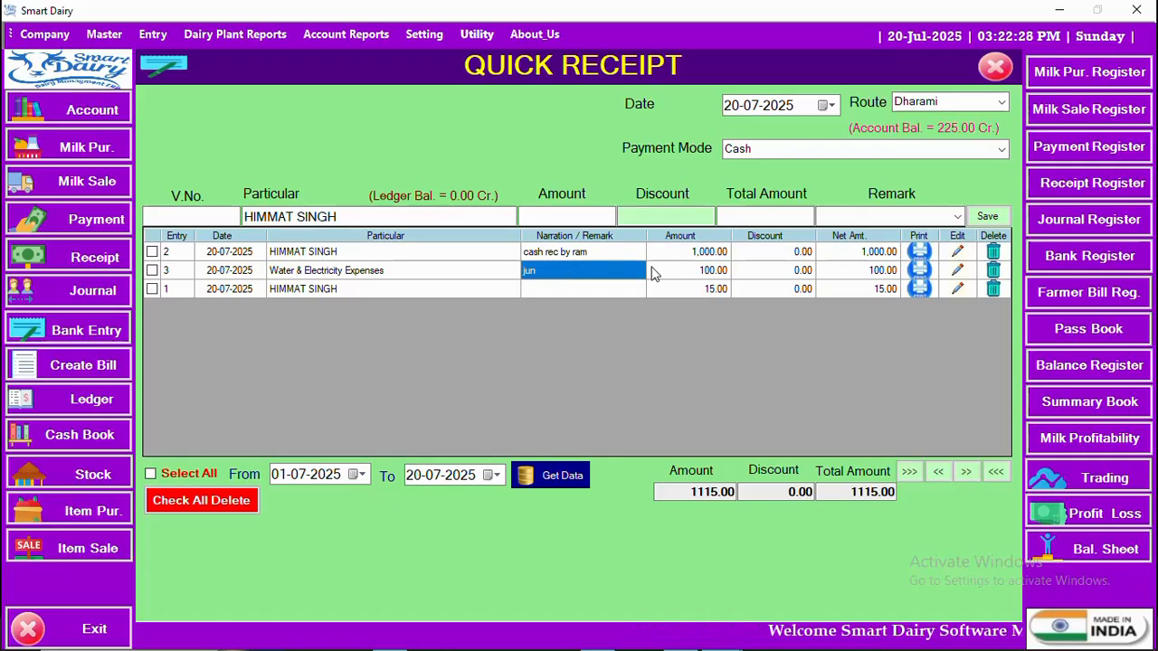
click(681, 271)
click(721, 254)
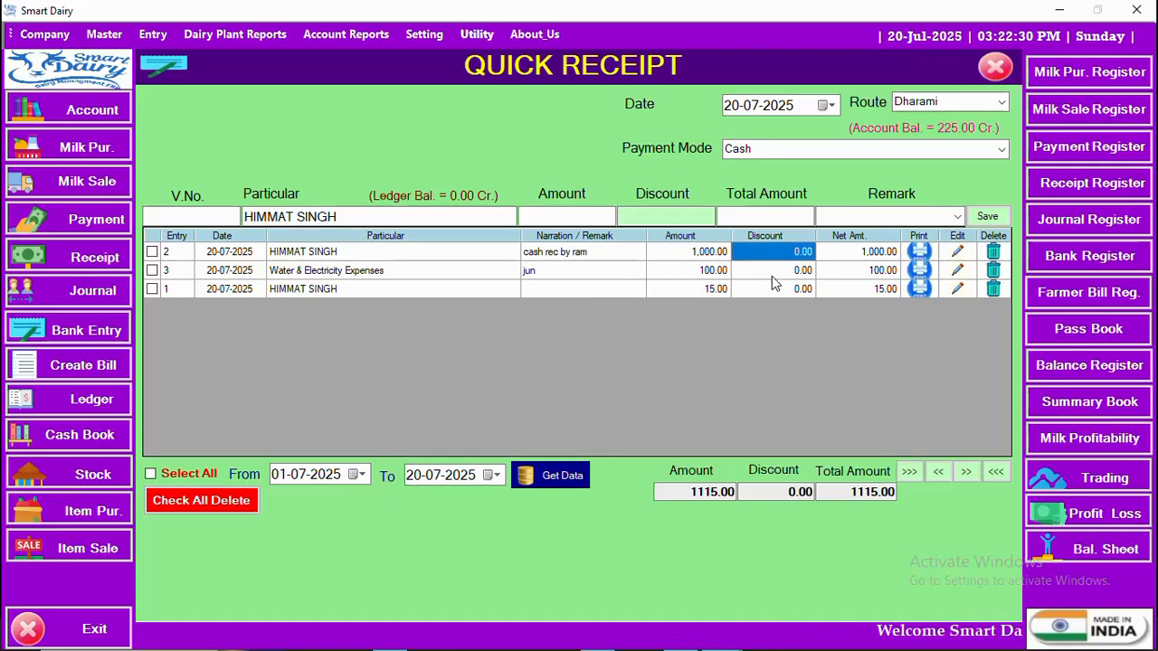
click(768, 289)
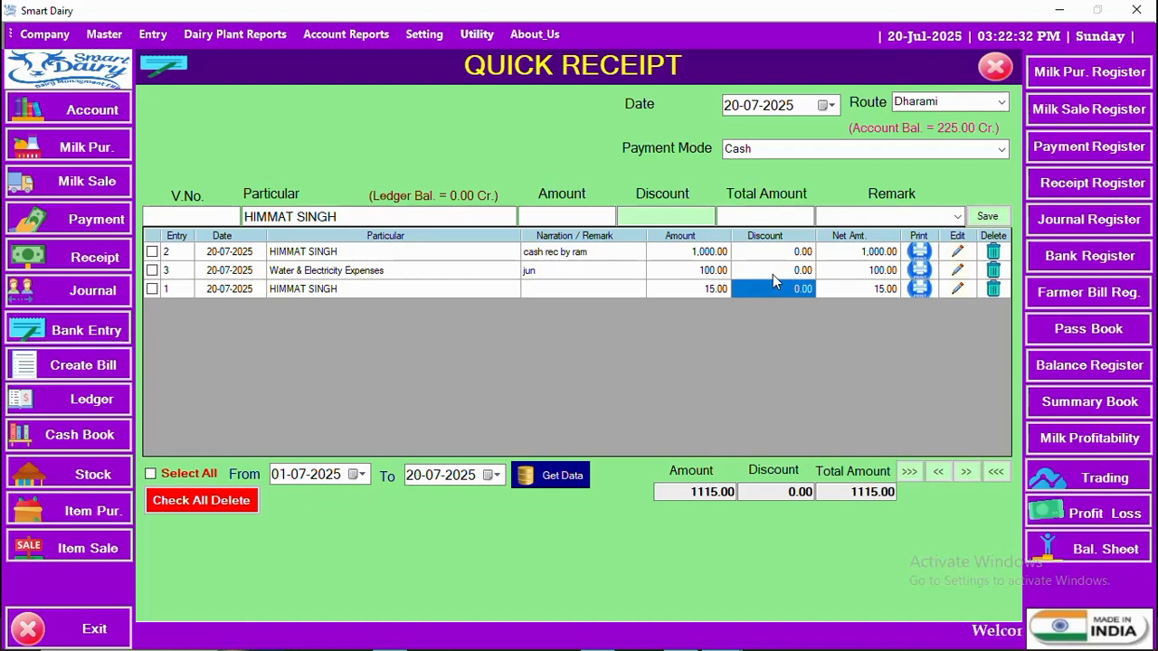
click(773, 273)
click(775, 254)
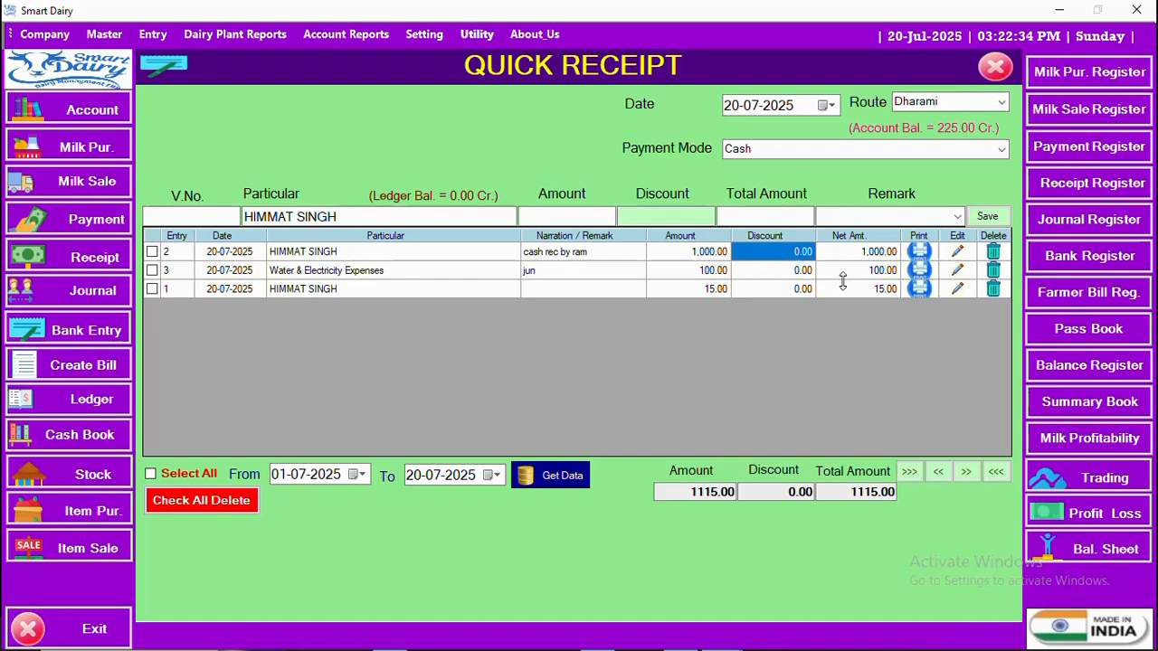
click(849, 255)
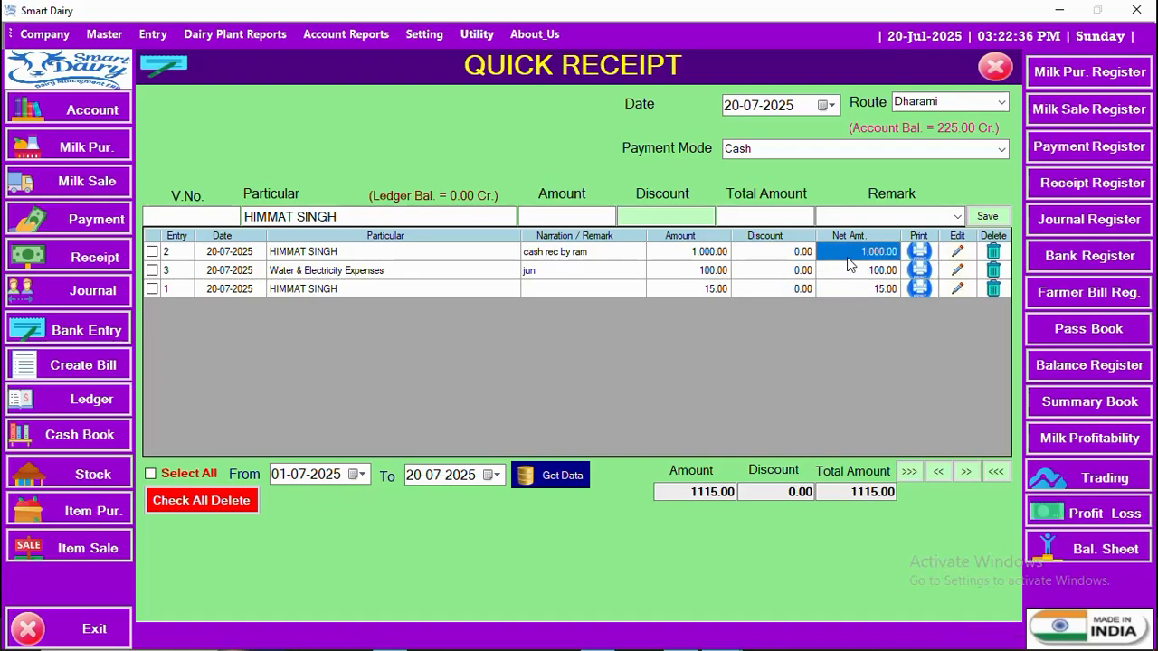
click(846, 290)
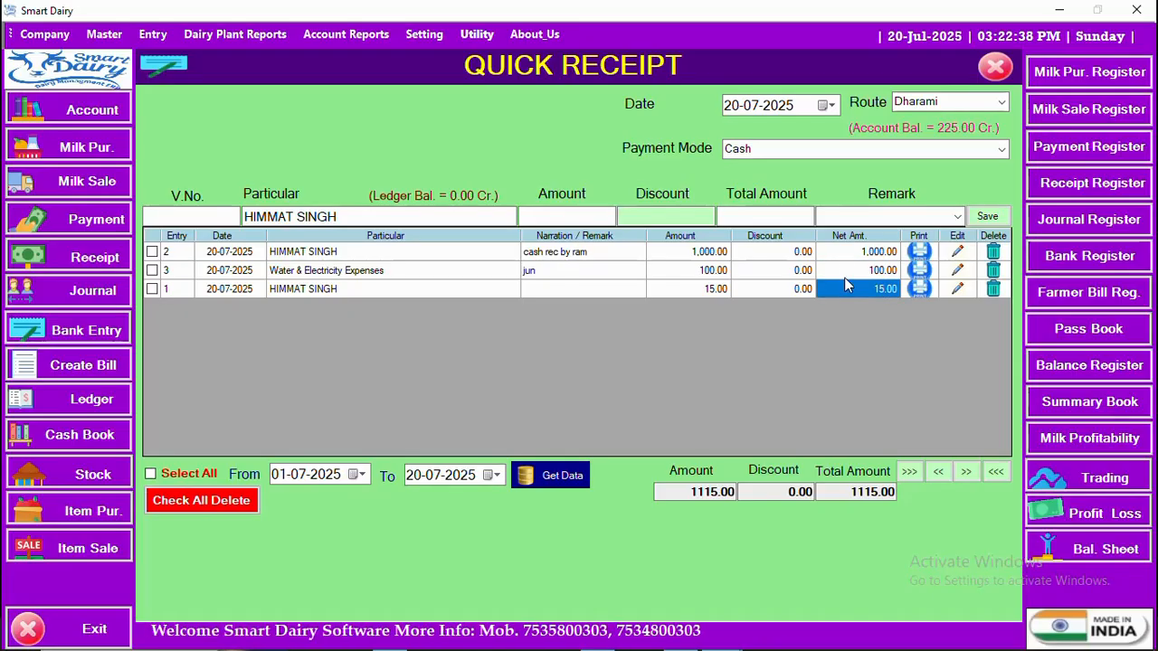
click(846, 270)
click(846, 254)
click(850, 273)
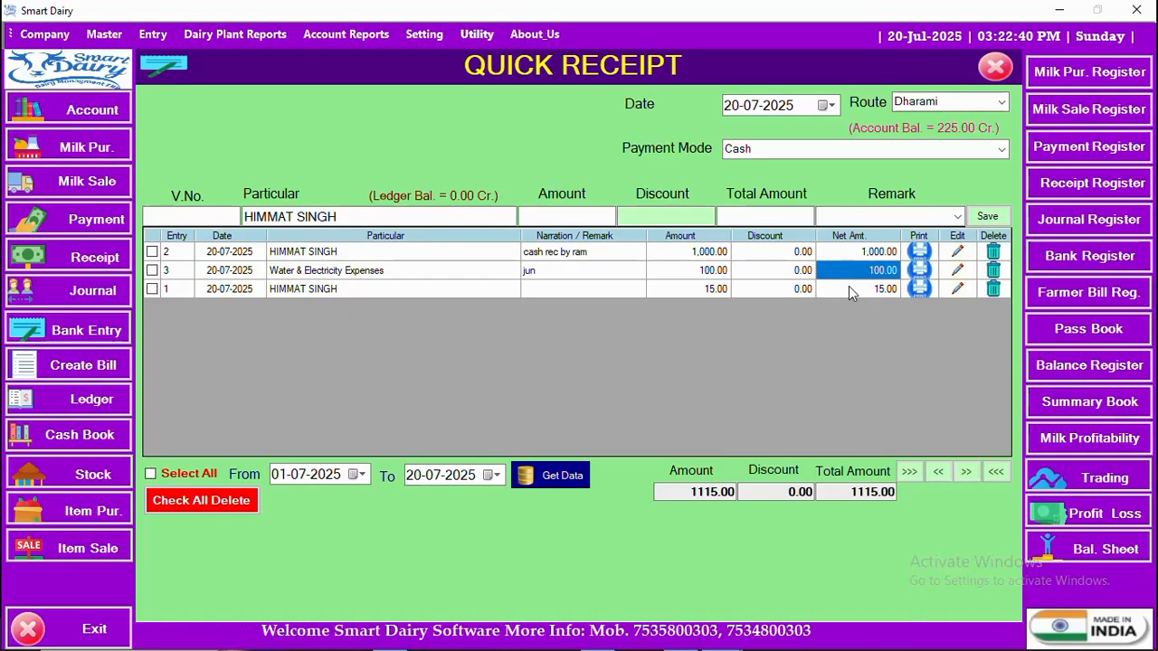
click(849, 286)
click(847, 271)
click(847, 254)
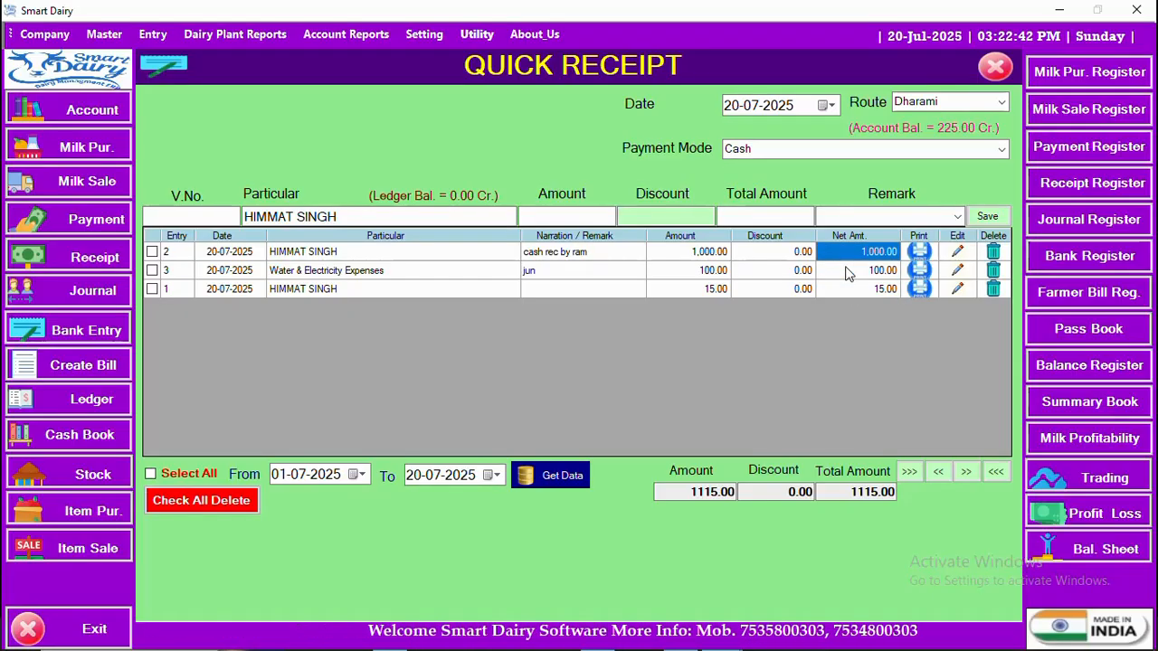
click(831, 269)
click(788, 272)
click(786, 256)
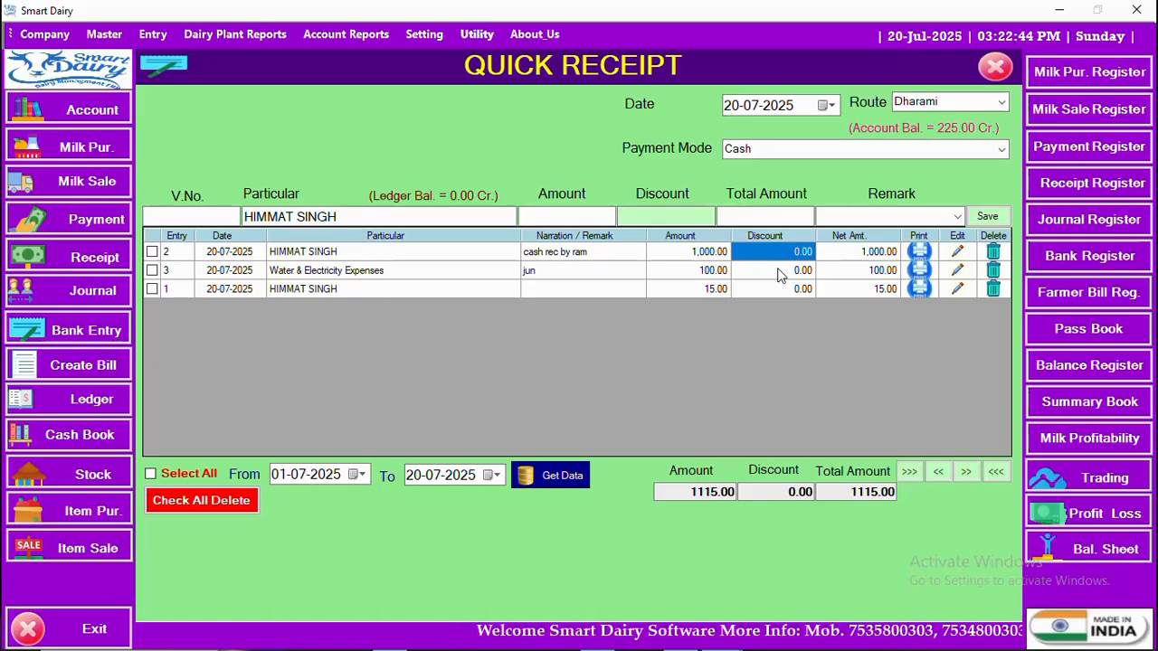
click(784, 290)
click(713, 289)
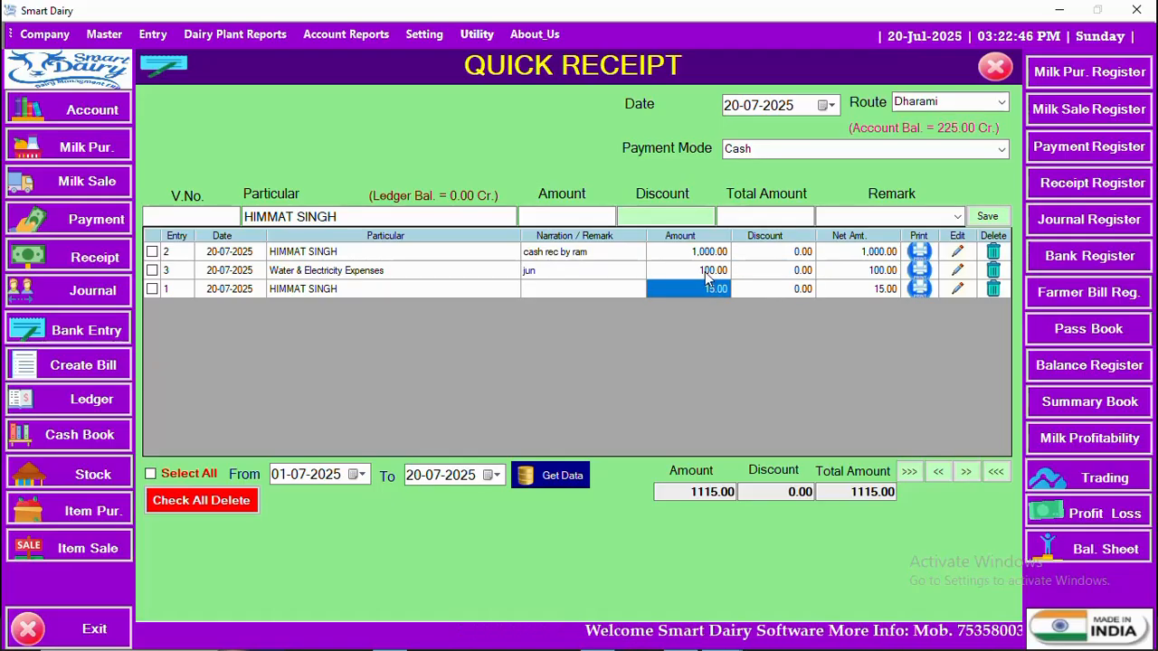
click(713, 271)
click(715, 253)
click(764, 254)
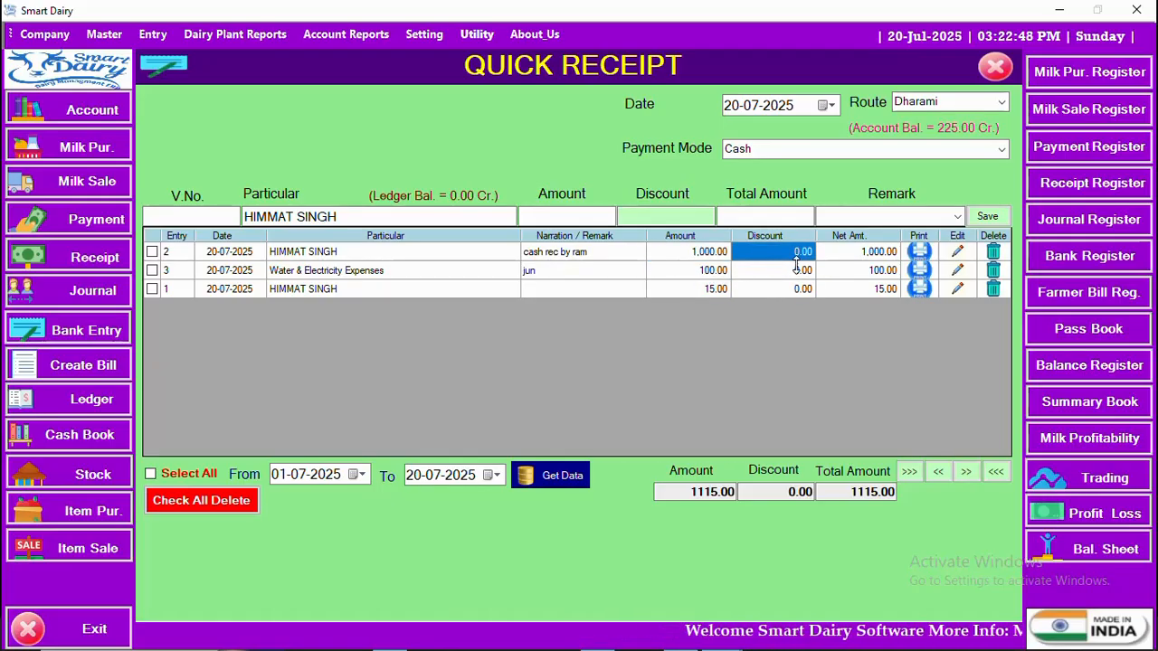
click(797, 269)
click(847, 253)
click(853, 274)
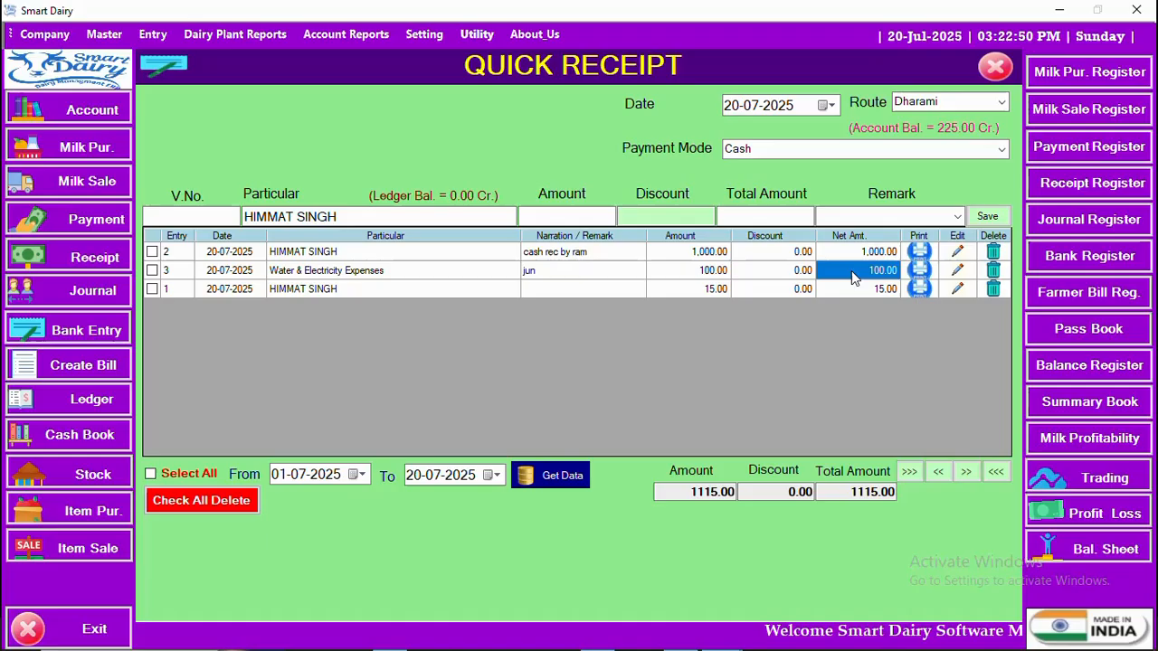
click(995, 288)
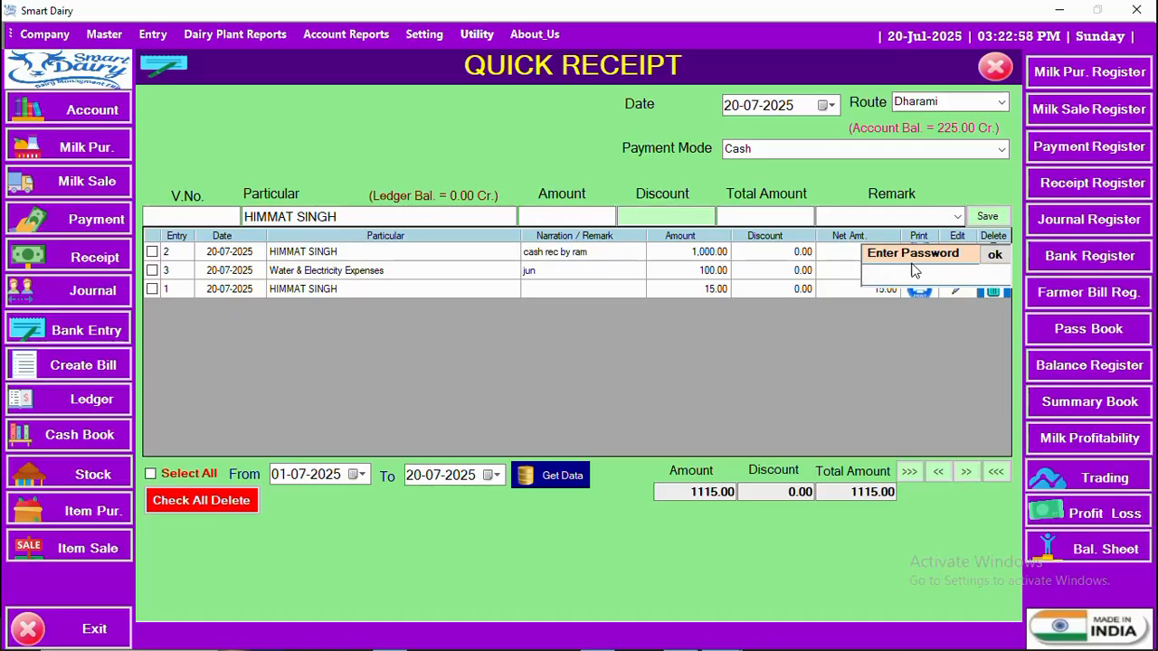
text(123)
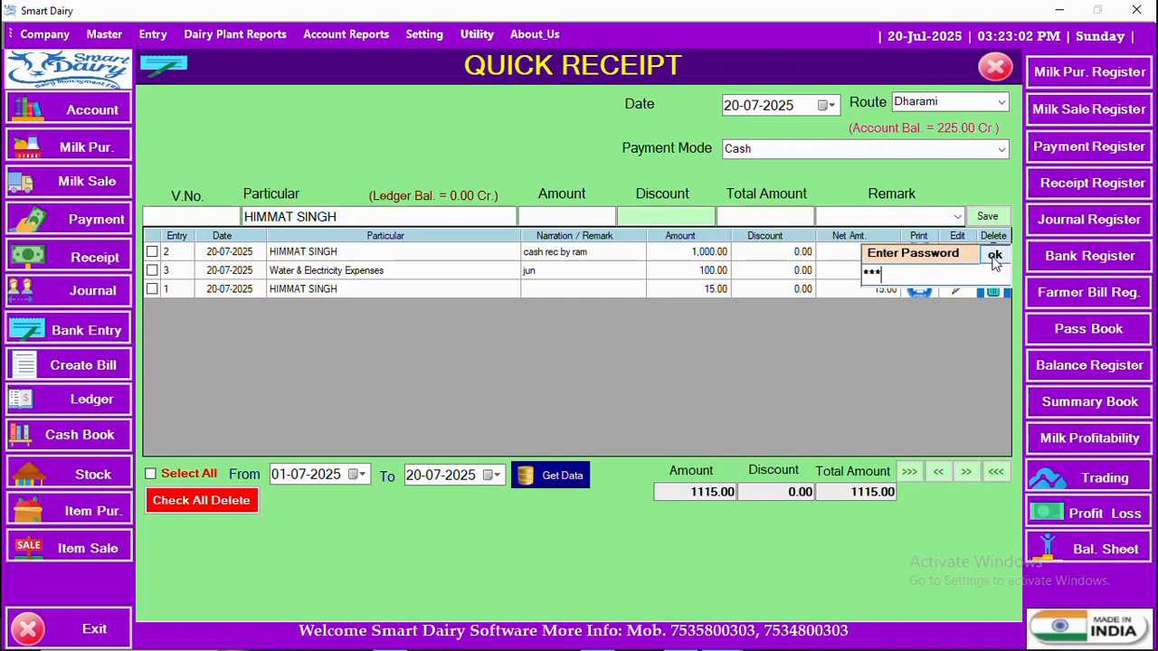
key(Return)
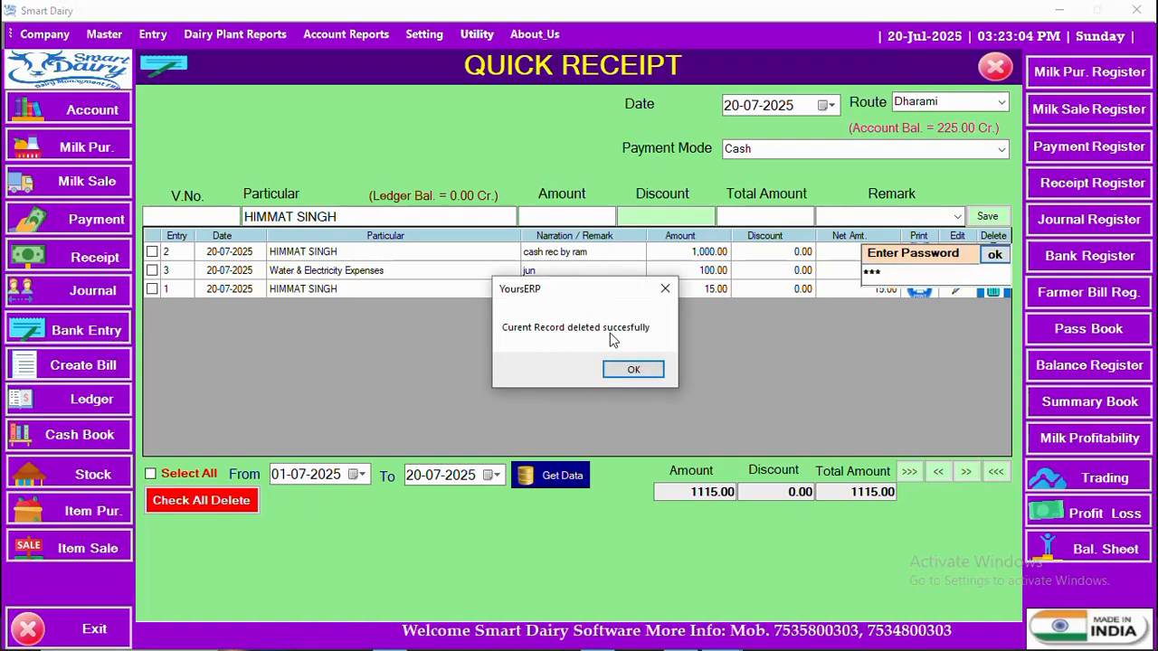
click(624, 370)
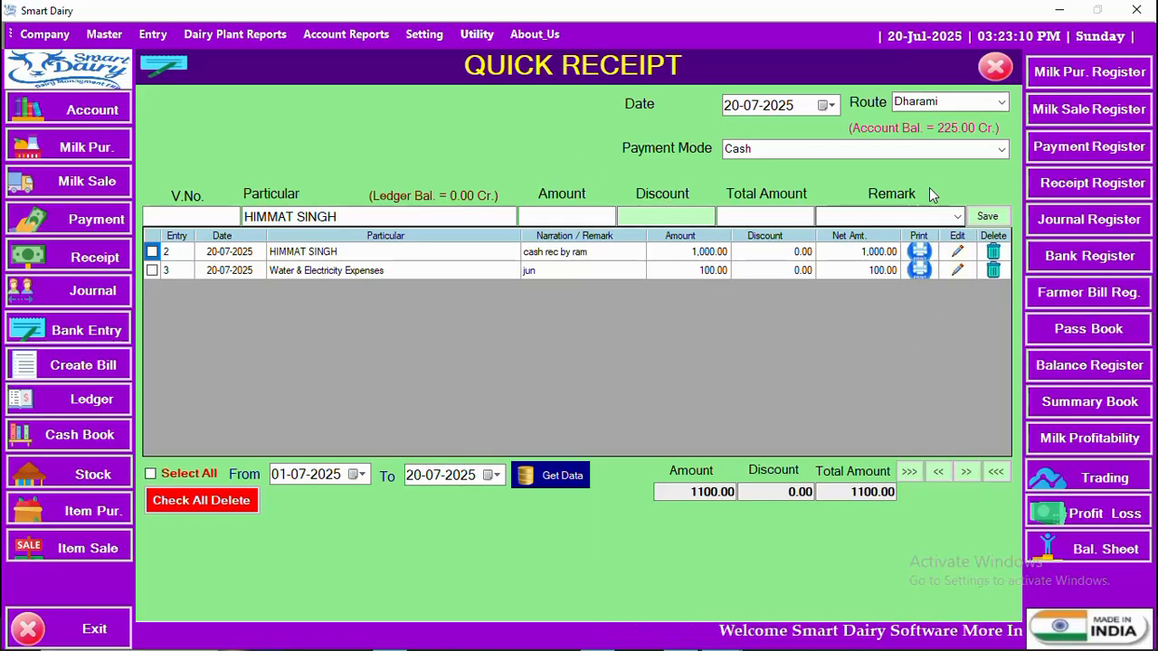
Step: Close the Quick Receipt form and reopen it with the Local route selected
click(995, 69)
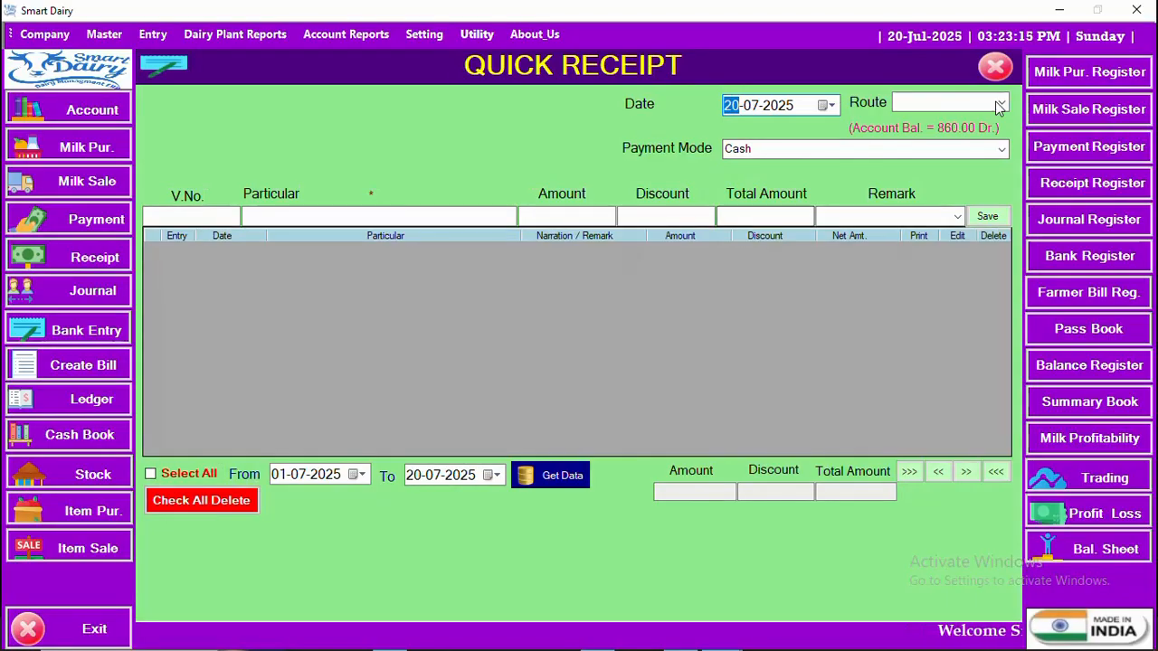
click(1000, 105)
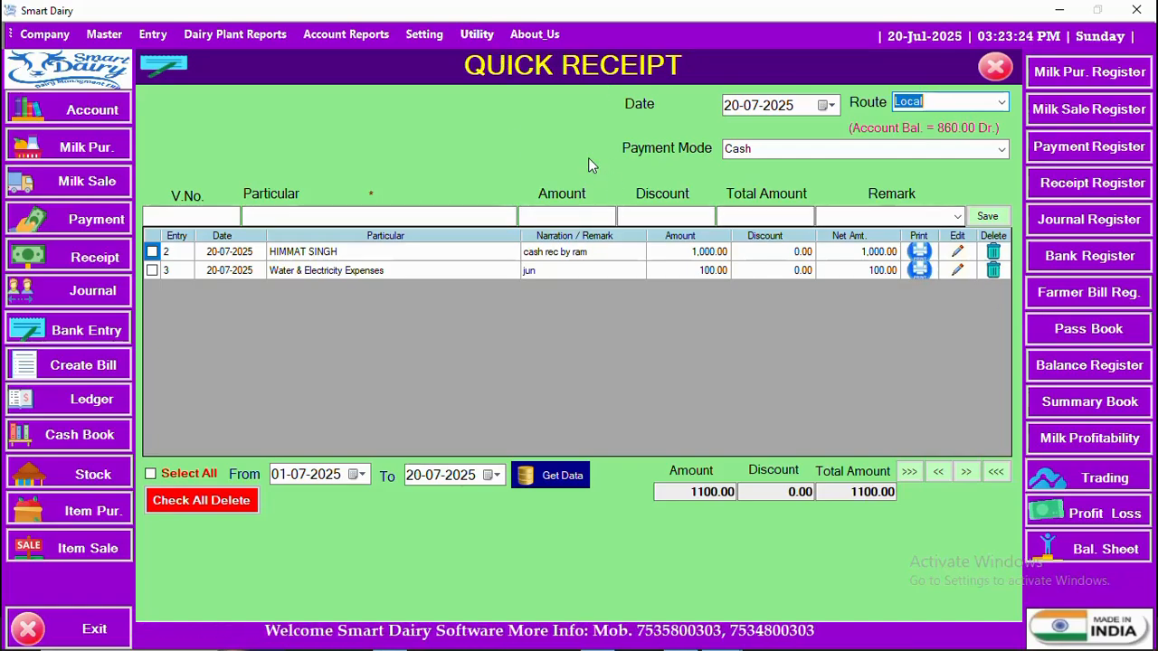
Step: Select all receipt entries and bulk-delete them, entering the password and confirming the deletion
click(150, 473)
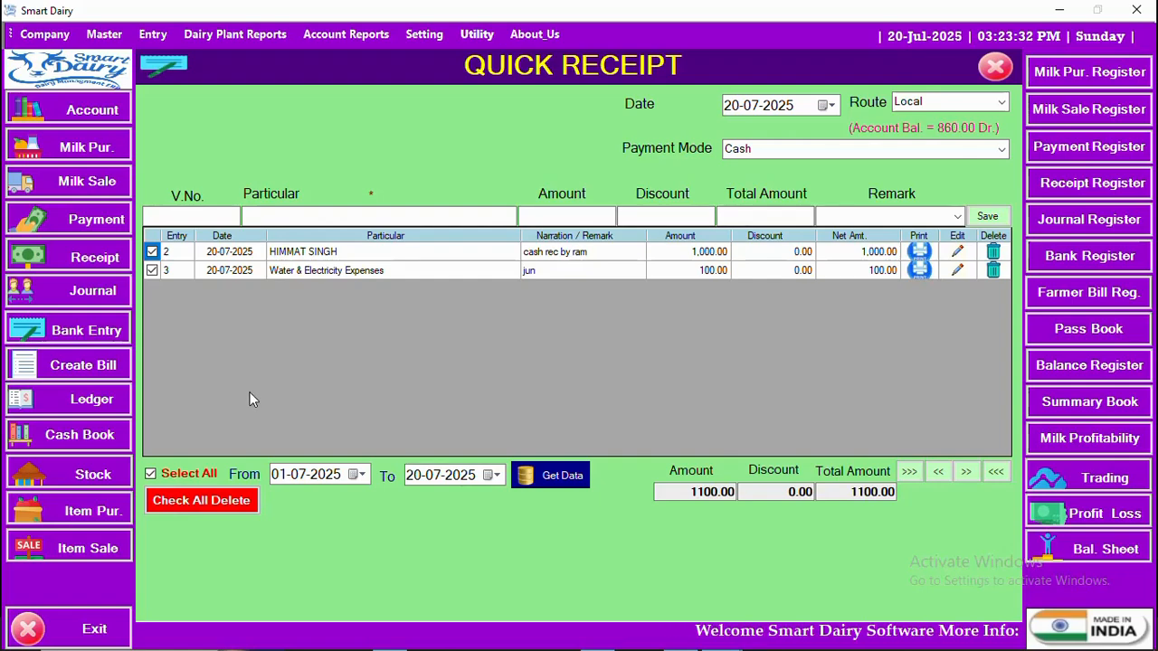
click(201, 500)
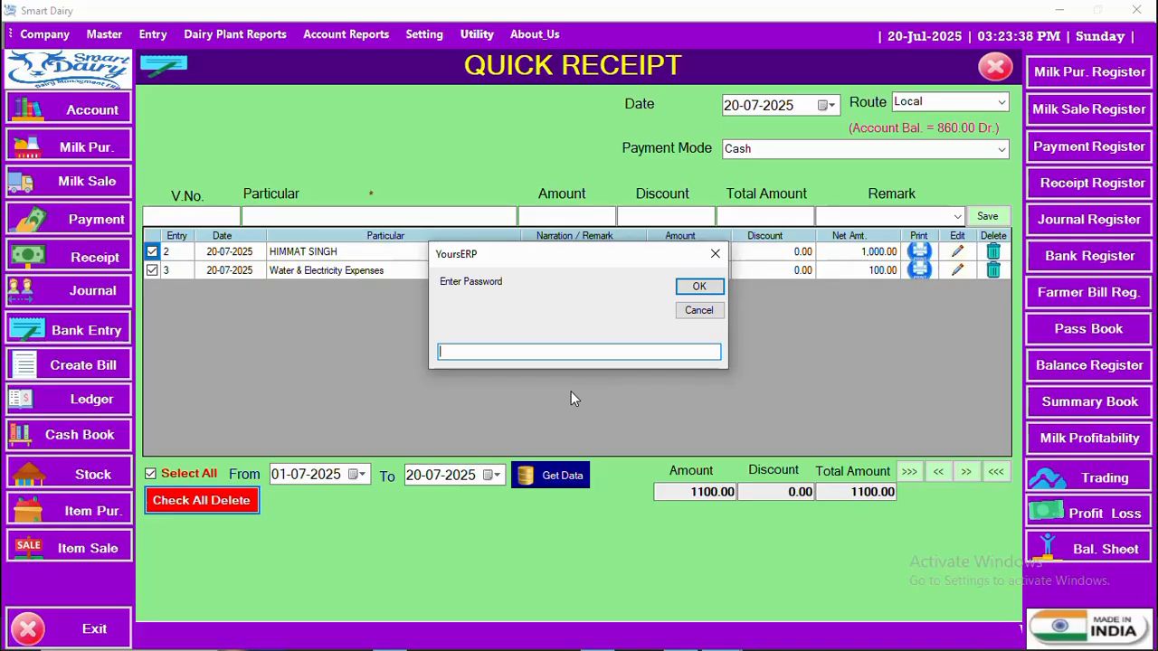
text(123)
click(697, 290)
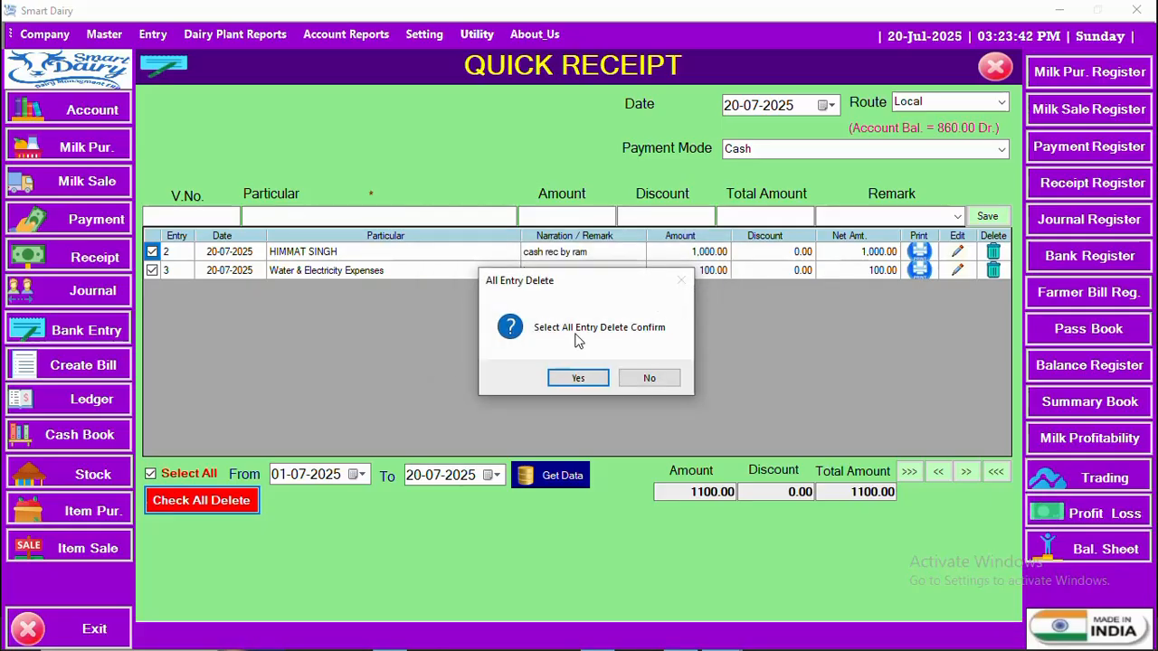
click(578, 377)
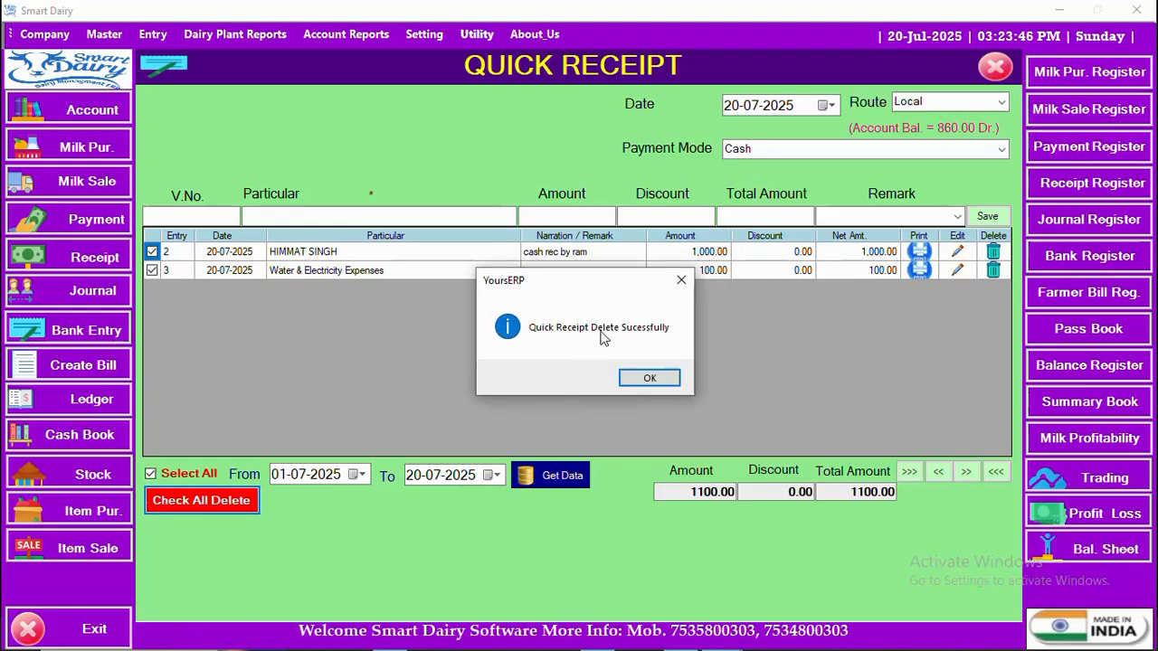
click(655, 377)
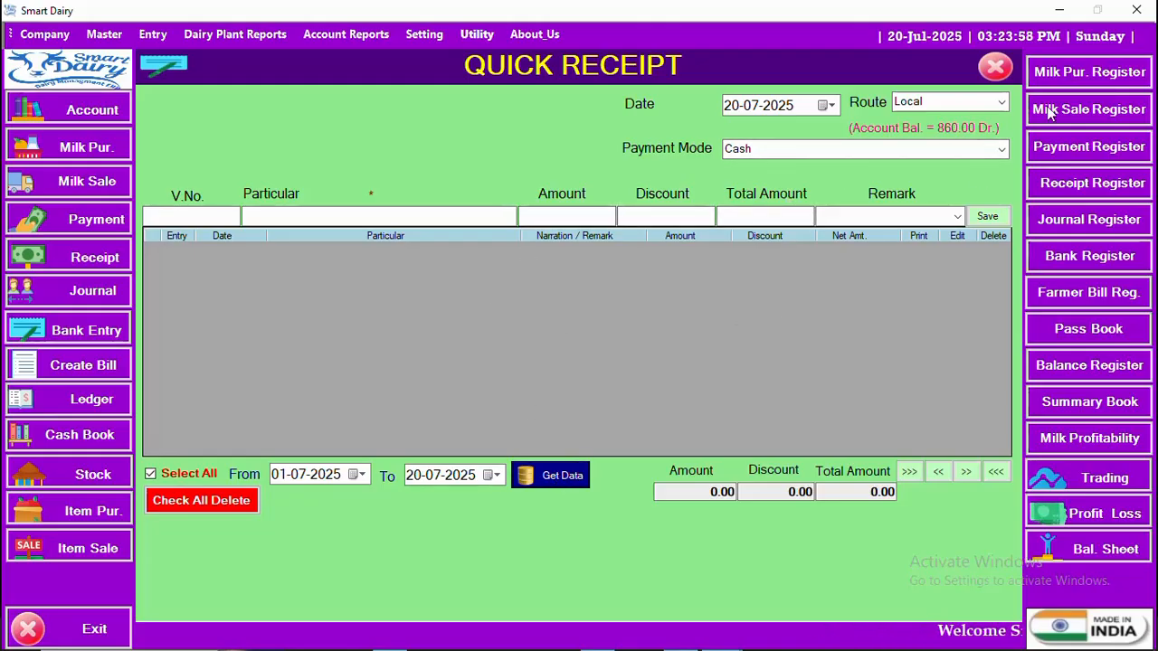
click(999, 148)
click(848, 151)
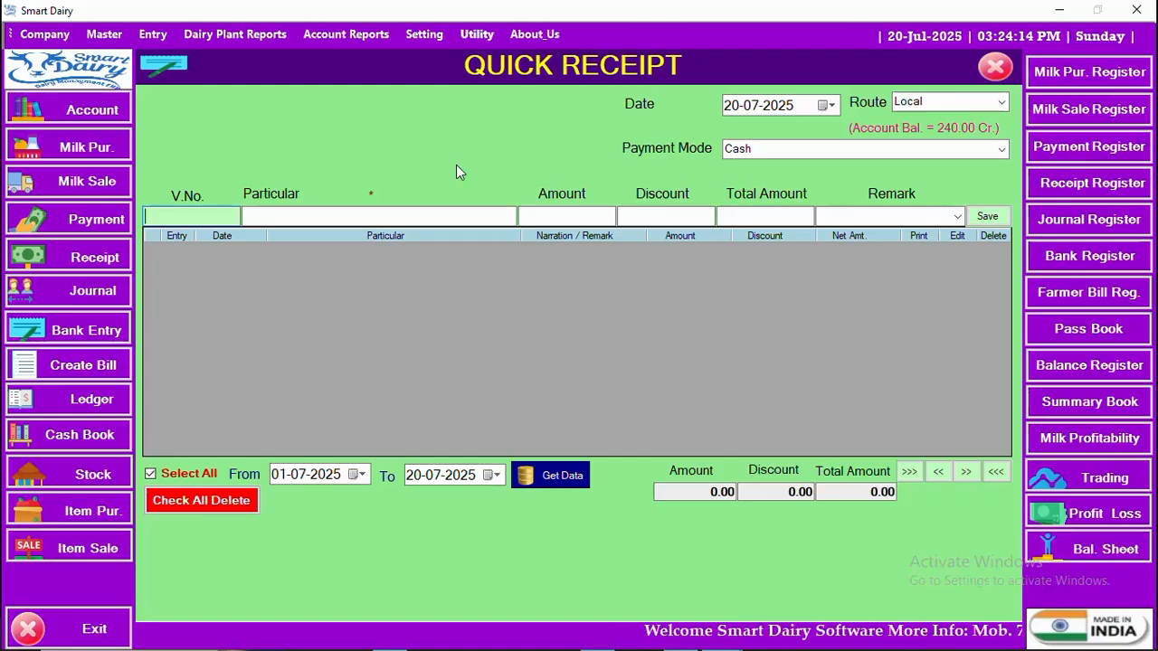
click(995, 69)
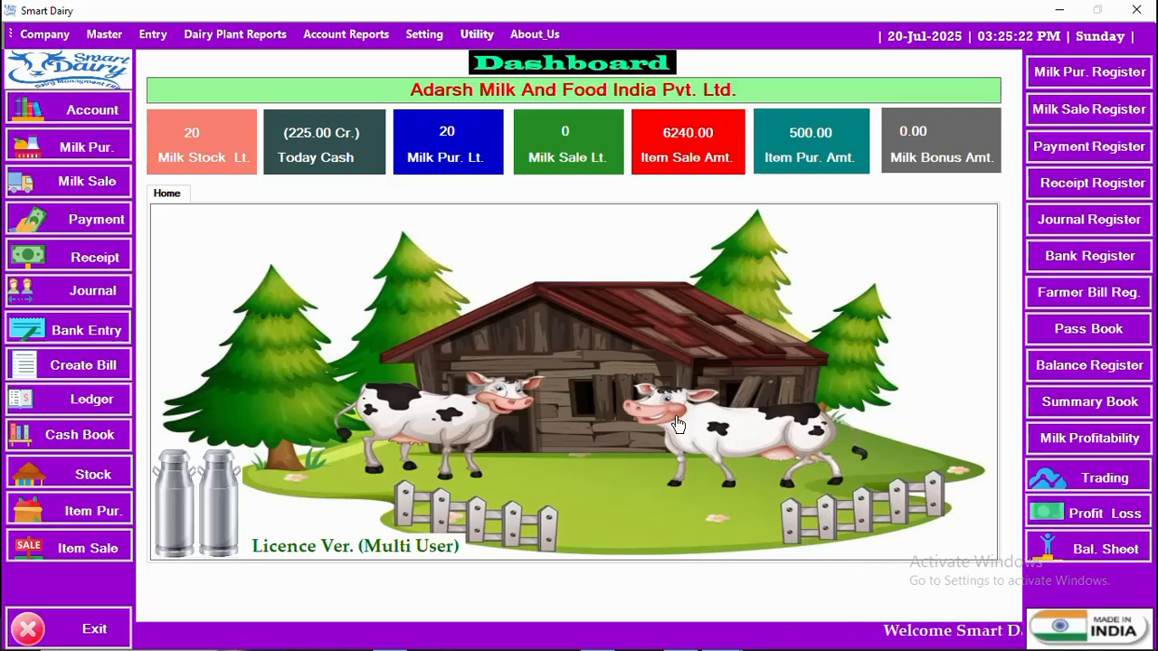
Step: Open the Windows Start menu over the Smart Dairy dashboard with the Windows key
key(super)
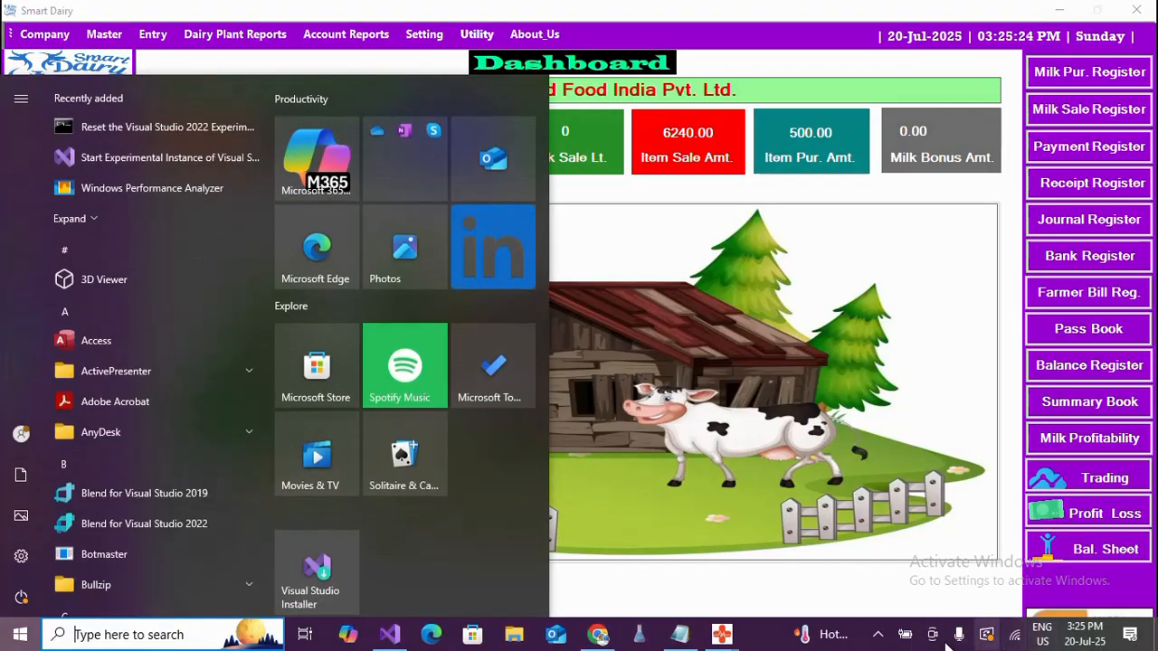